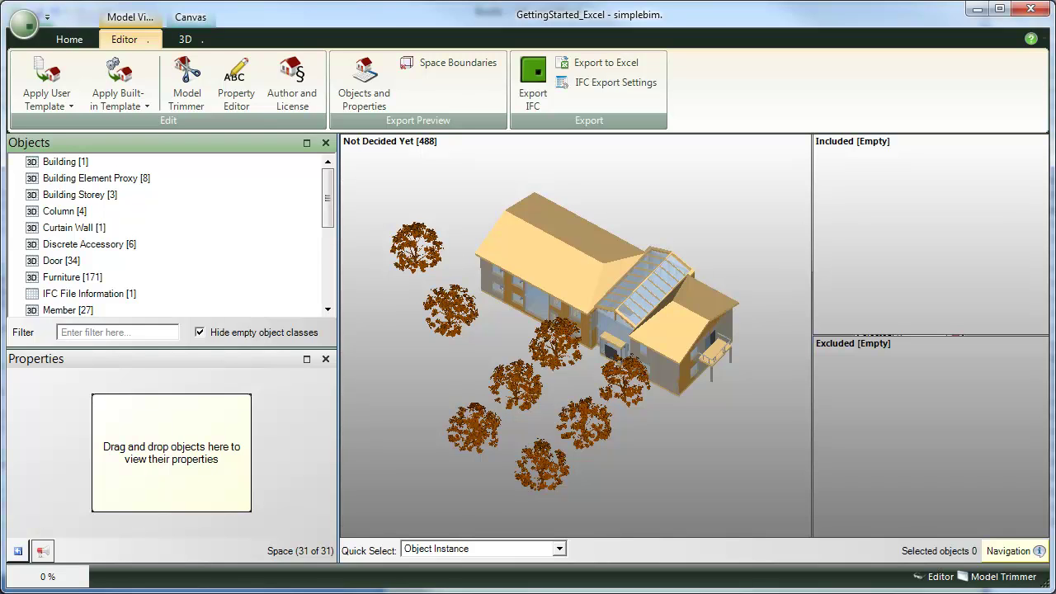
Step: Scroll the Objects panel down to the Space [31] entry
scroll(123, 248, "down", 5)
Step: Include the spaces, exclude two to leave 29, and list the space properties
left_click_drag(64, 244, 981, 351)
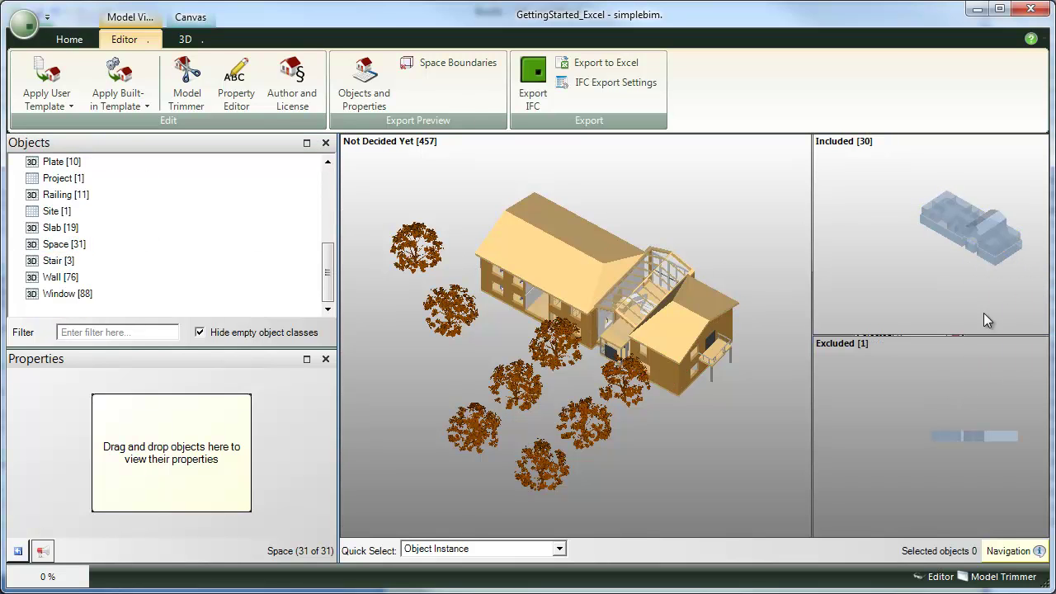
left_click_drag(1005, 256, 916, 400)
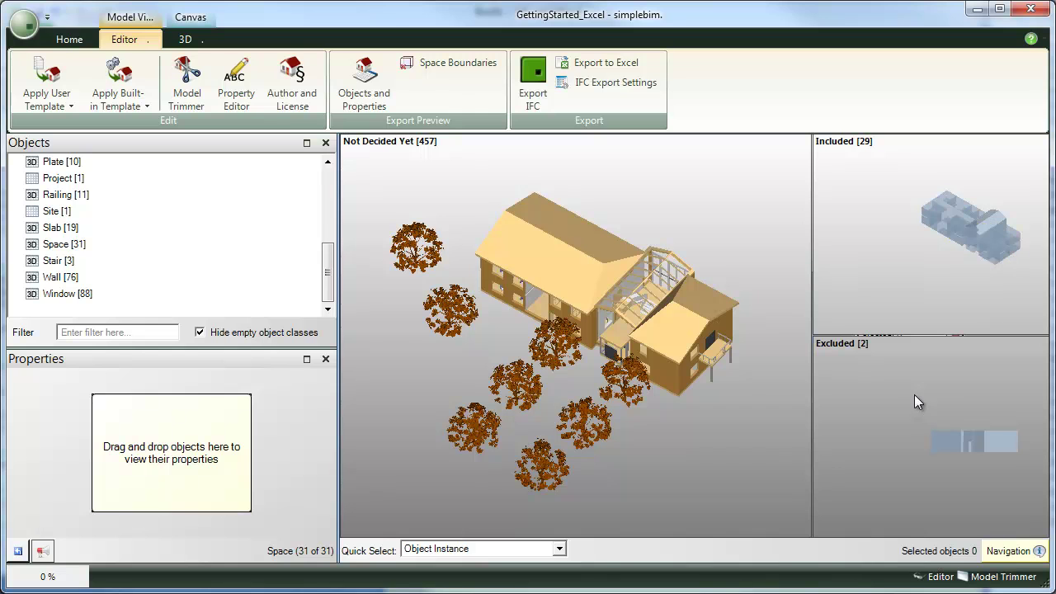
left_click_drag(70, 244, 151, 430)
Step: Maximize the Properties list and exclude every property from export
left_click(307, 359)
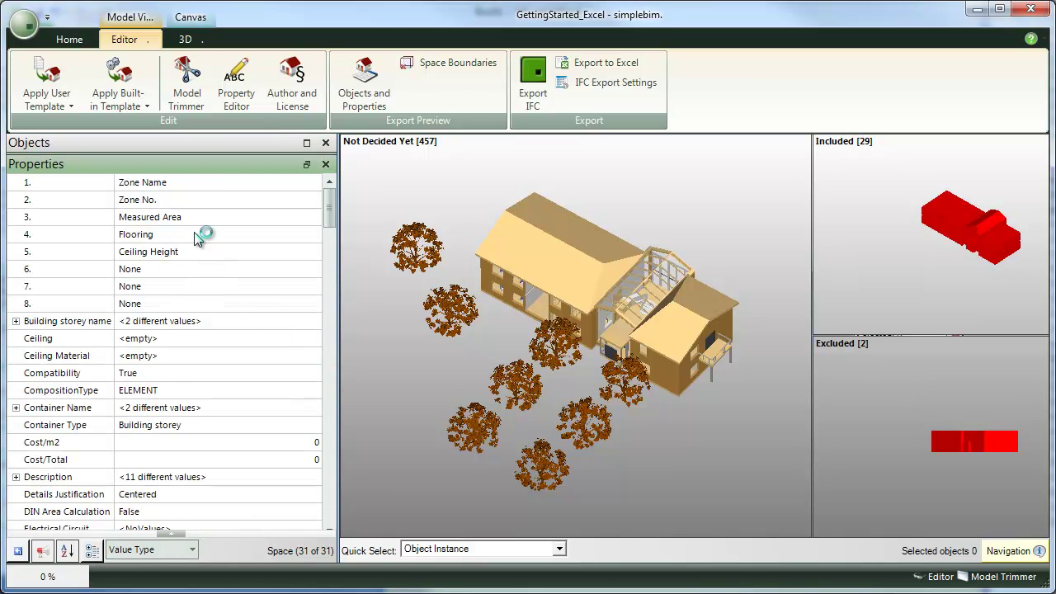
left_click_drag(330, 205, 325, 462)
key("ctrl+a")
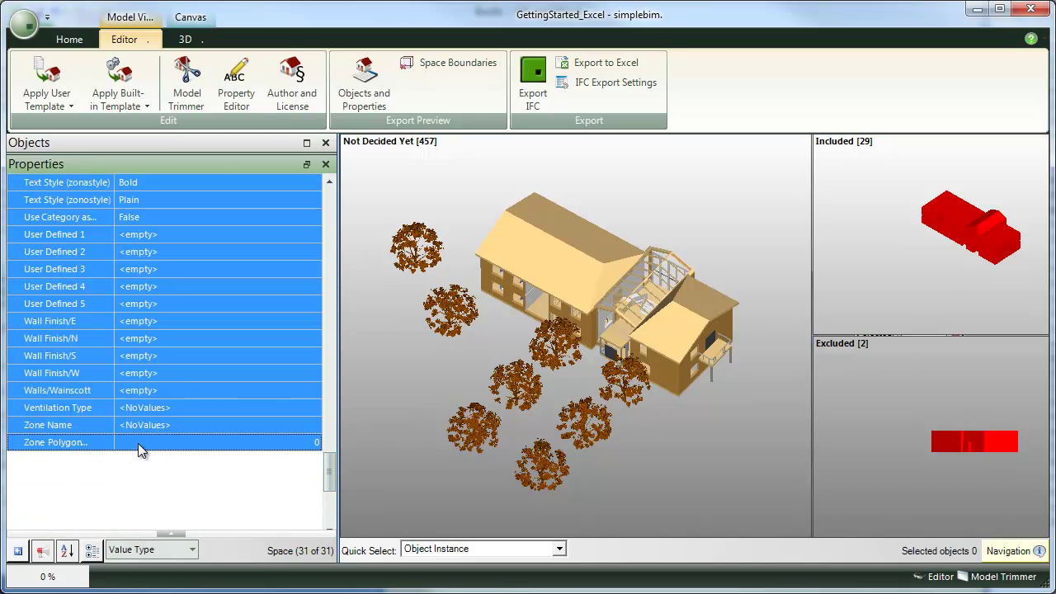
right_click(138, 443)
left_click(218, 495)
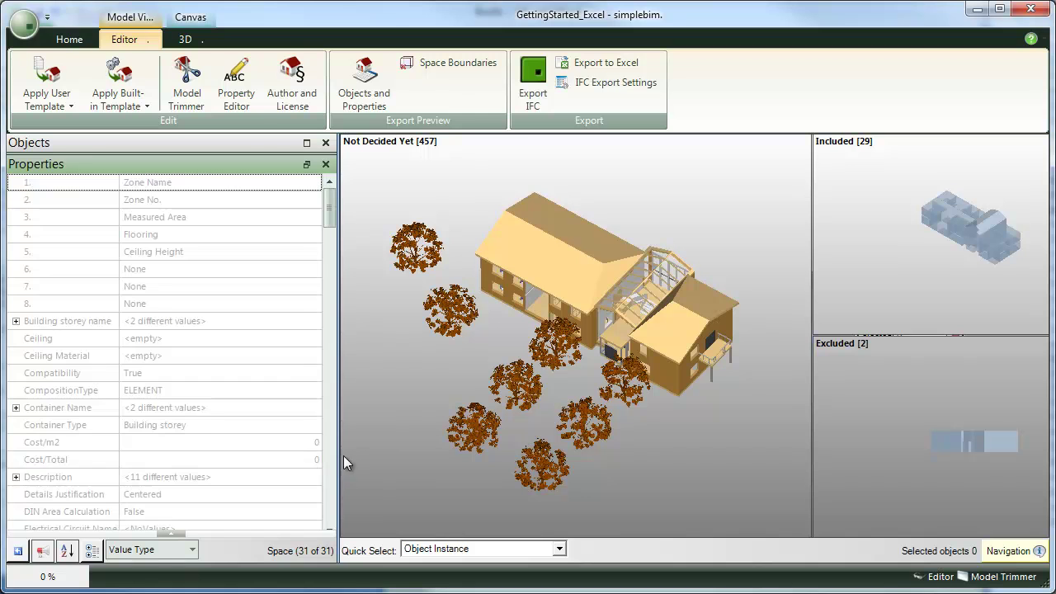
Step: Include Space Name, Space Net Floor Area and Space Number in the export
scroll(338, 203, "down", 2)
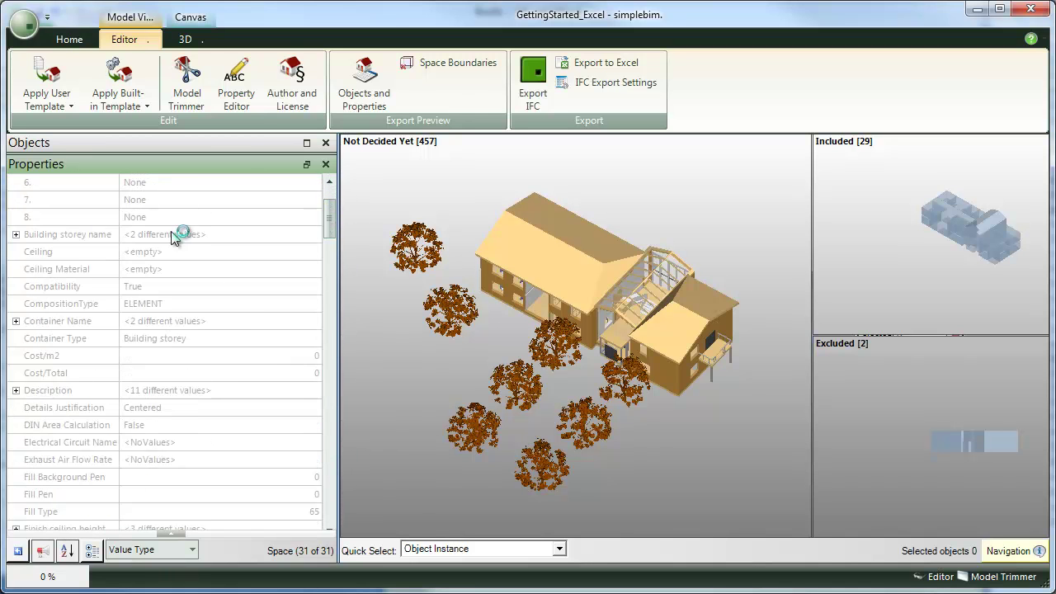
left_click_drag(333, 208, 316, 391)
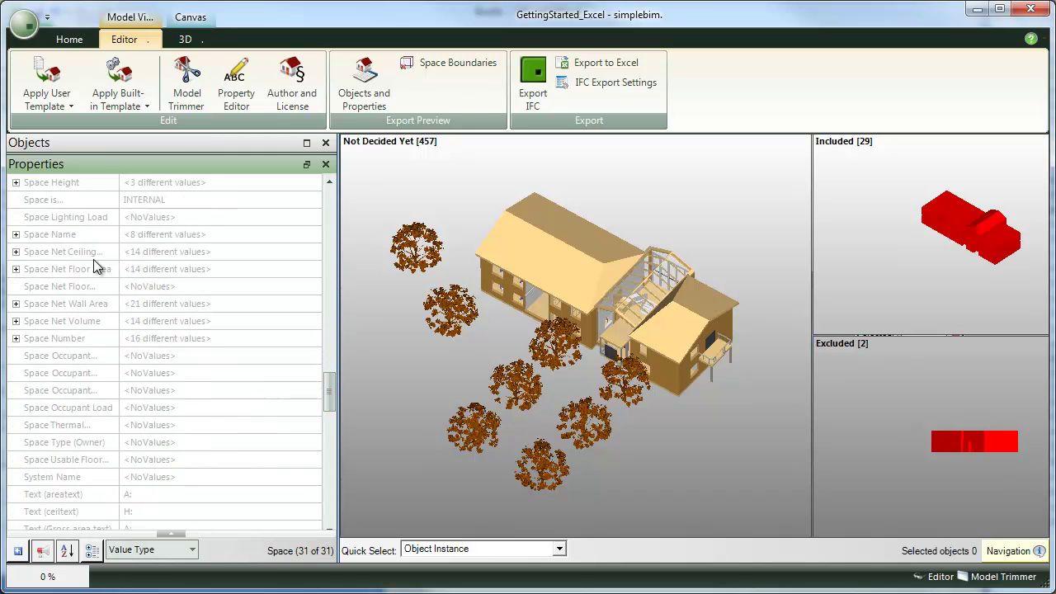
left_click(82, 234)
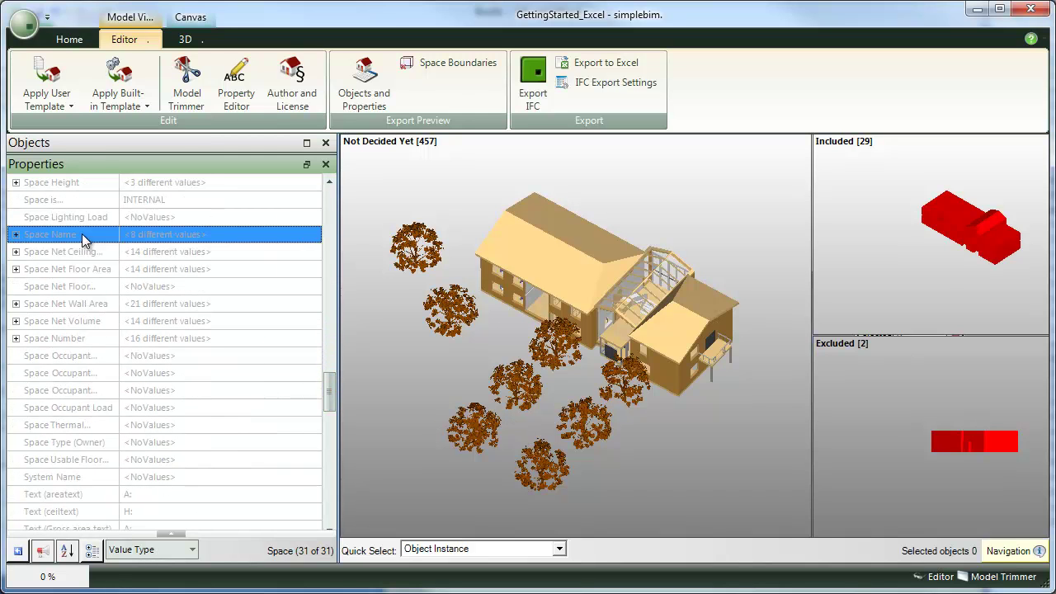
left_click(92, 274, "ctrl")
left_click(93, 339, "ctrl")
right_click(94, 340)
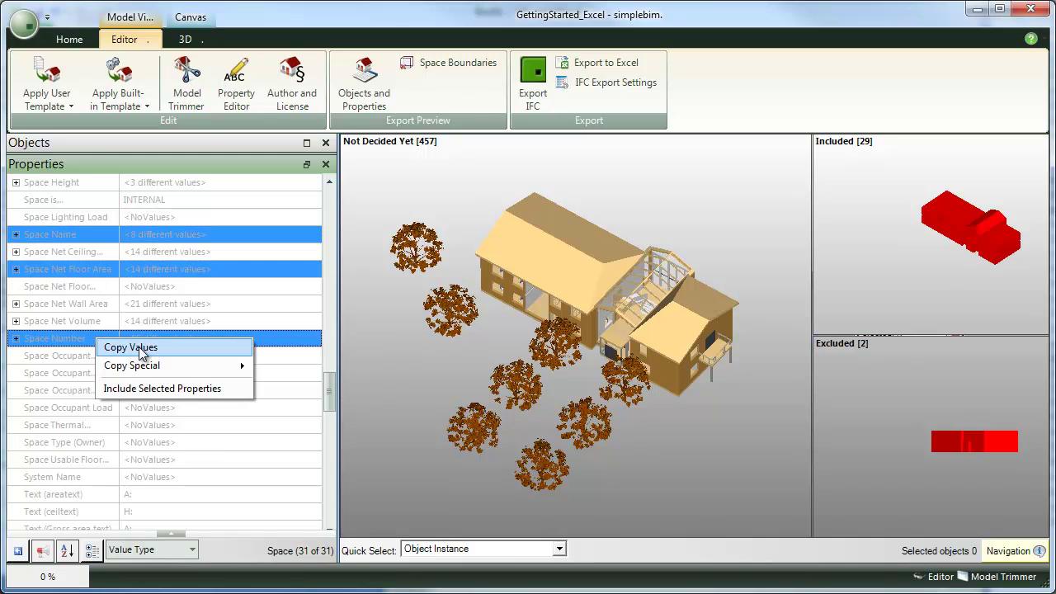
left_click(167, 389)
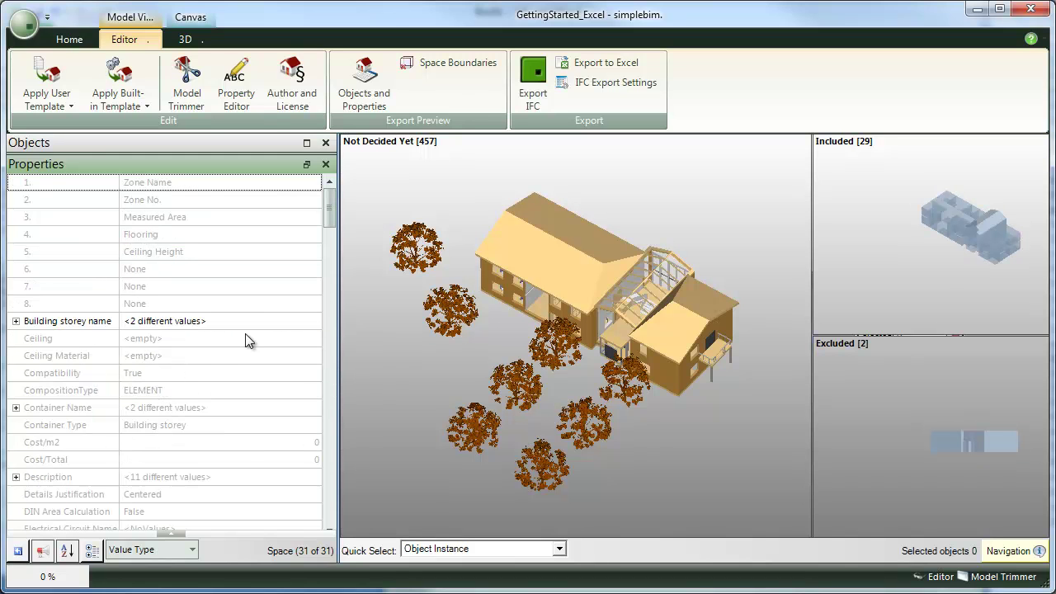
Step: Preview the export, show the 29 included spaces' properties, and select Space Name
left_click(364, 79)
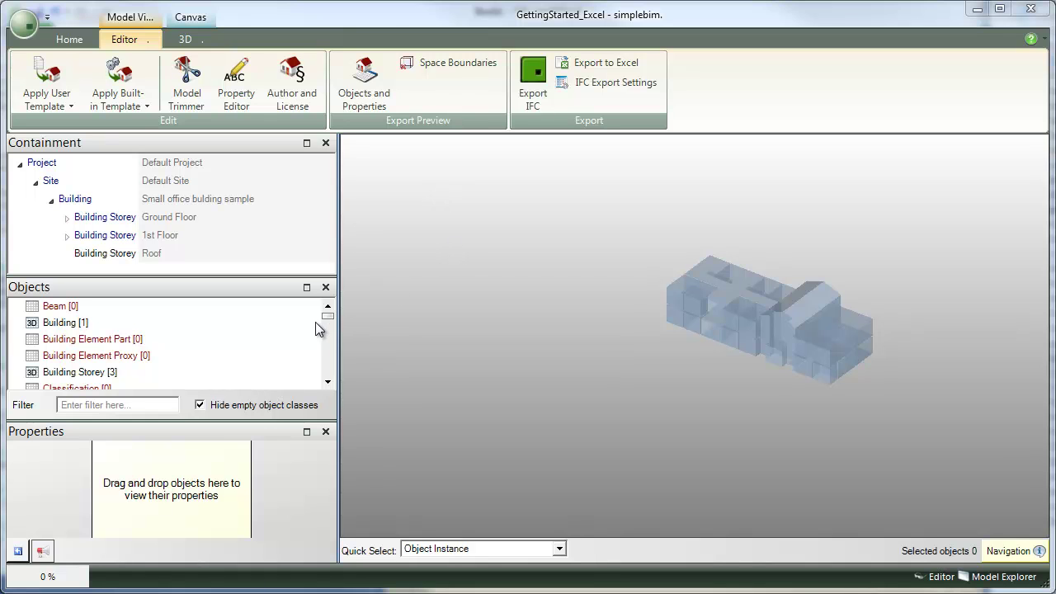
left_click_drag(329, 317, 333, 363)
left_click_drag(83, 357, 159, 454)
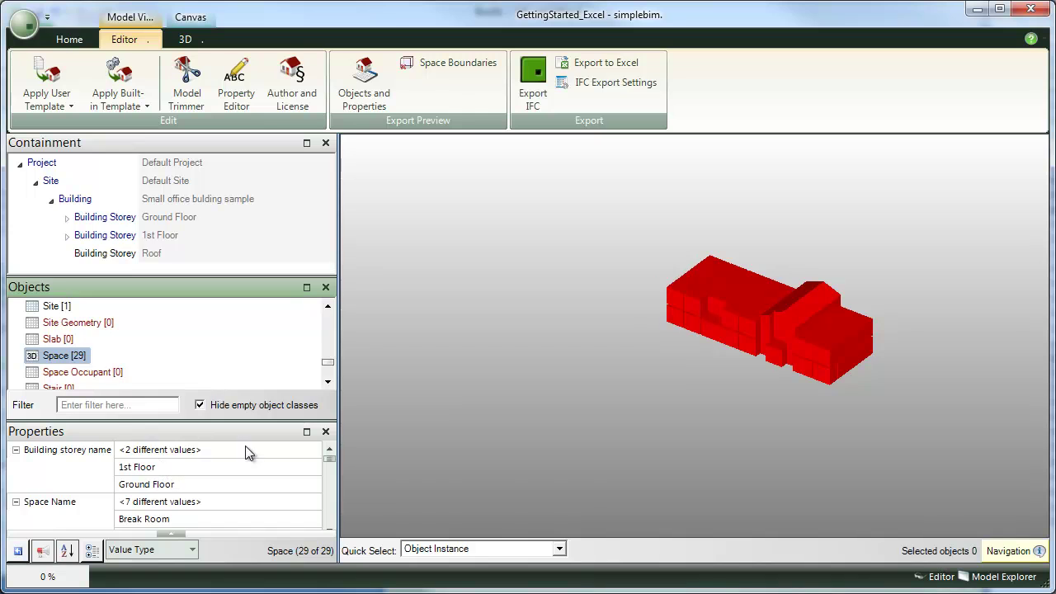
left_click(307, 432)
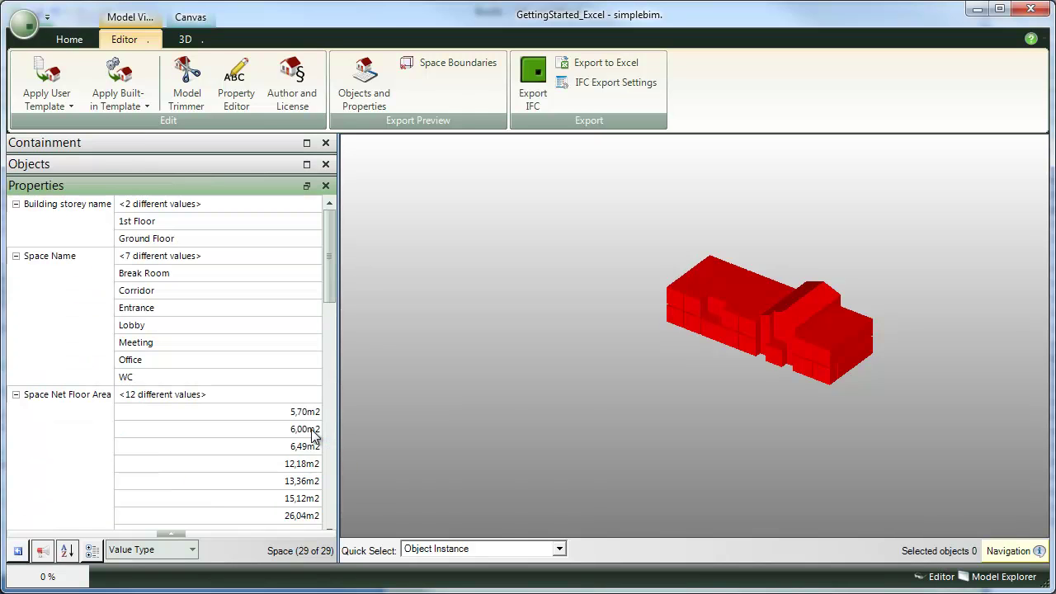
left_click(15, 395)
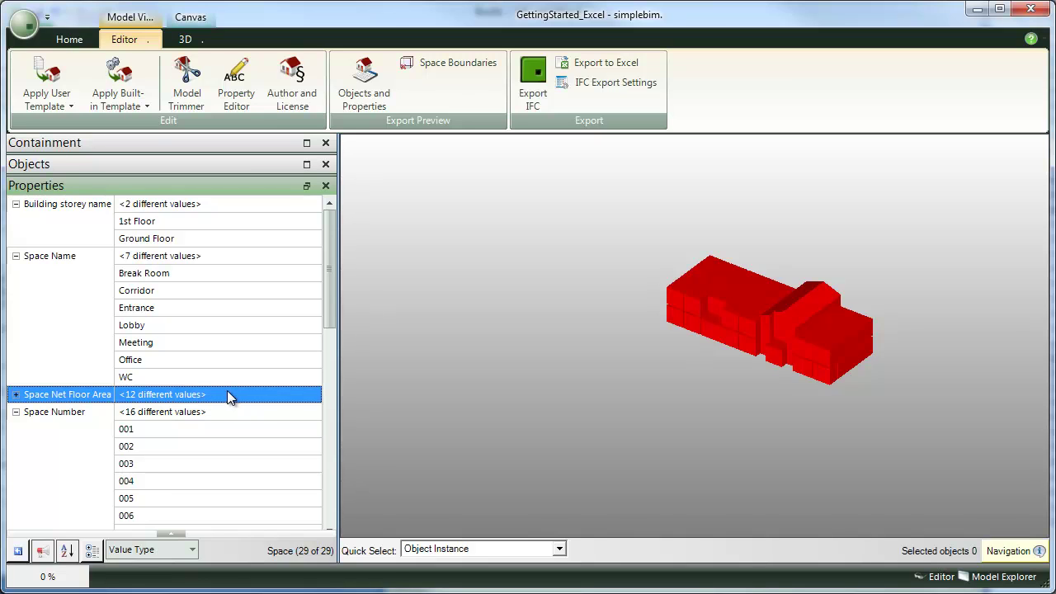
left_click(399, 346)
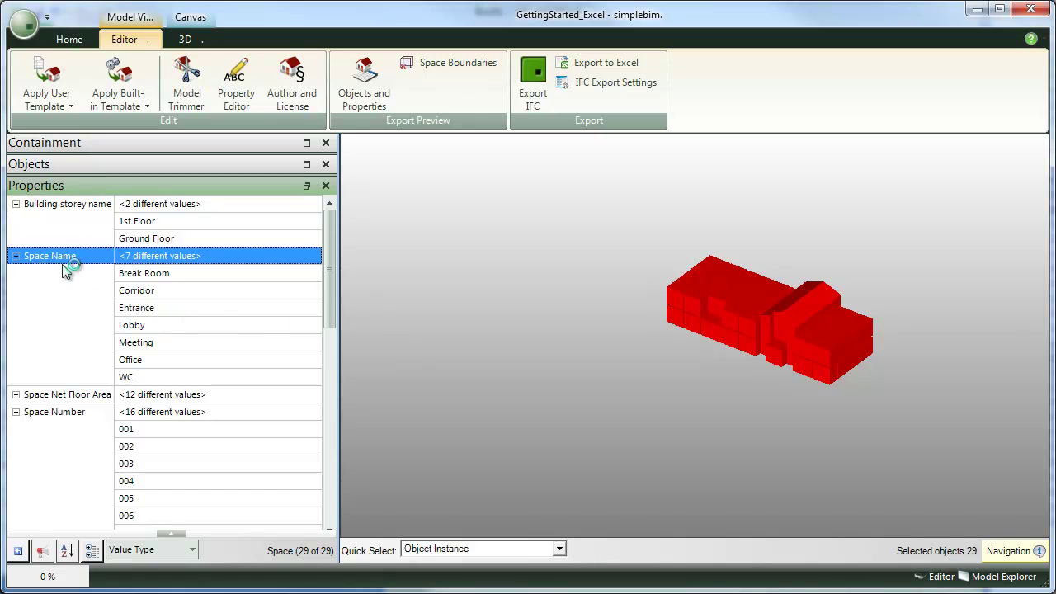
right_click(90, 261)
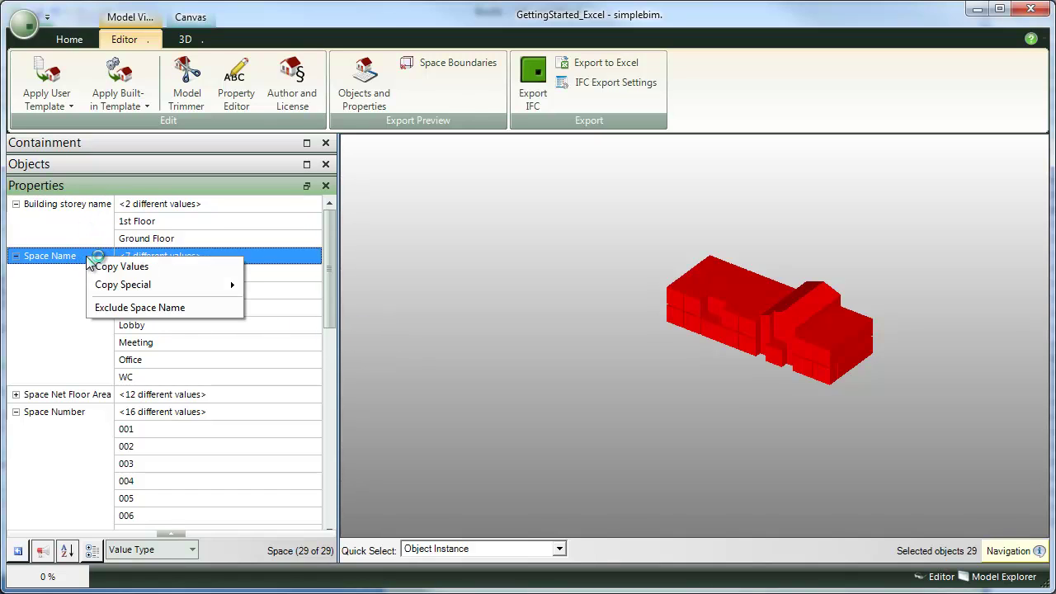
mouse_move(194, 287)
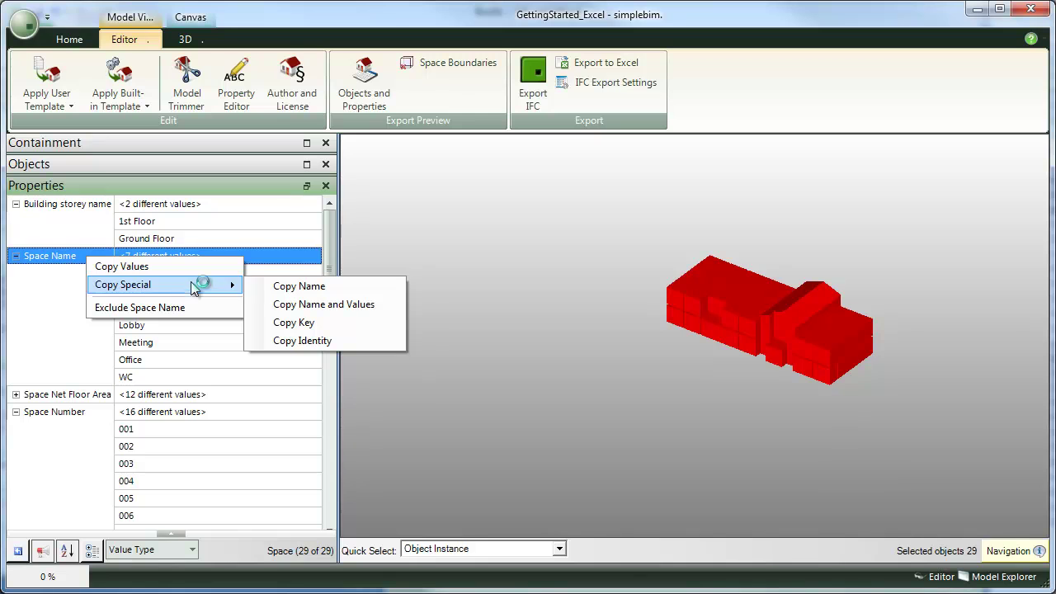
Step: Paste the Space Name heading and its seven names into Excel at B3:B10
left_click(338, 307)
key("alt+Tab")
left_click(131, 201)
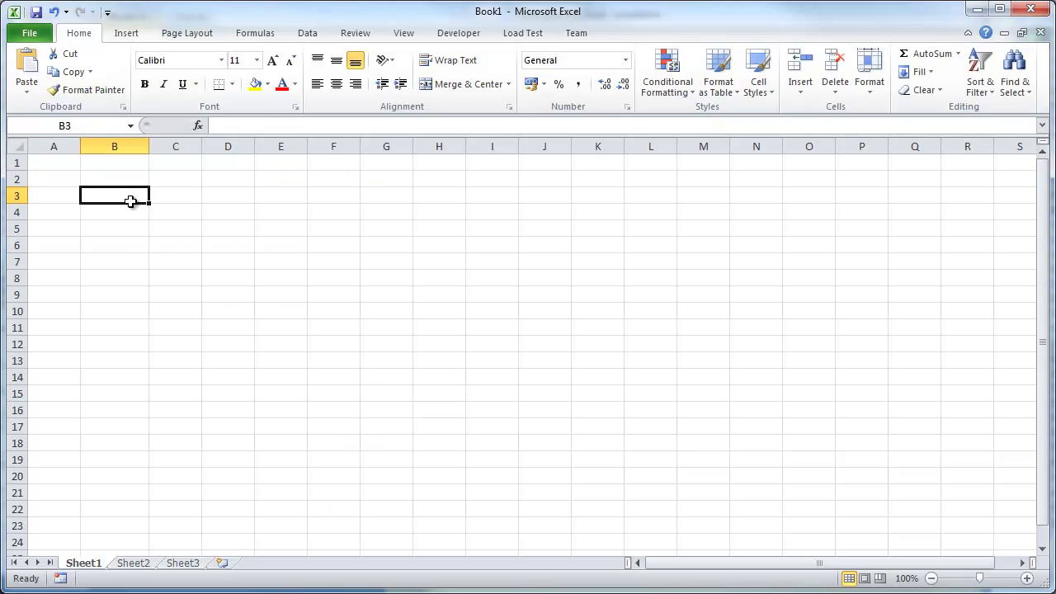
key("ctrl+v")
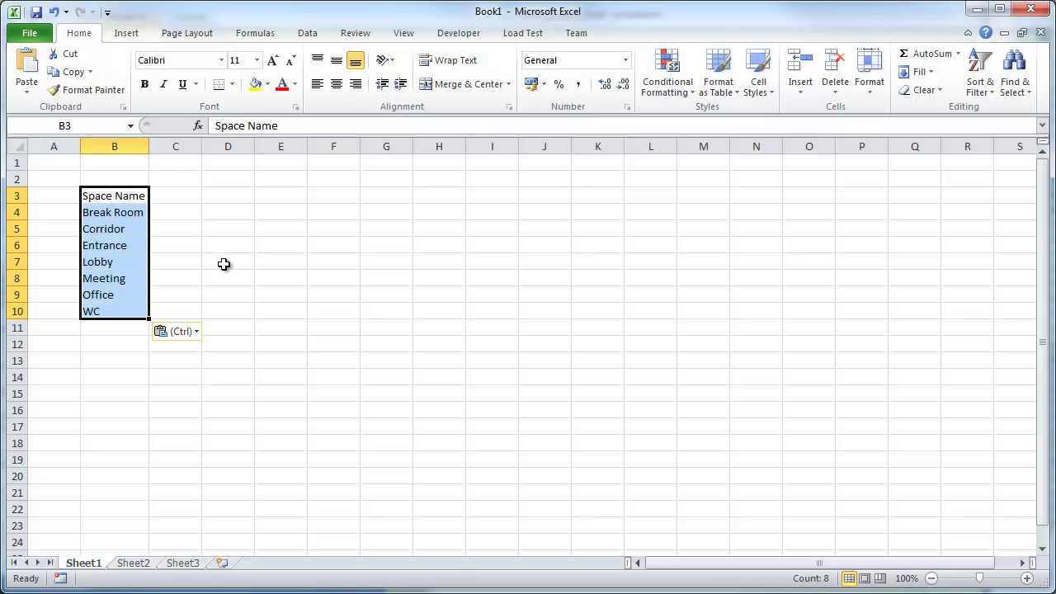
left_click(111, 244)
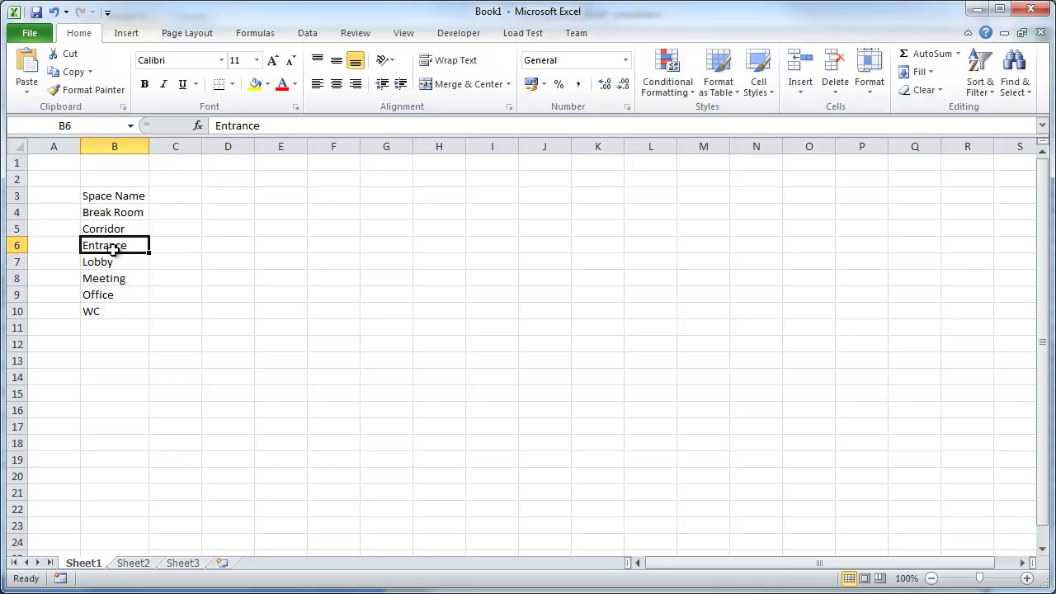
left_click_drag(111, 212, 106, 304)
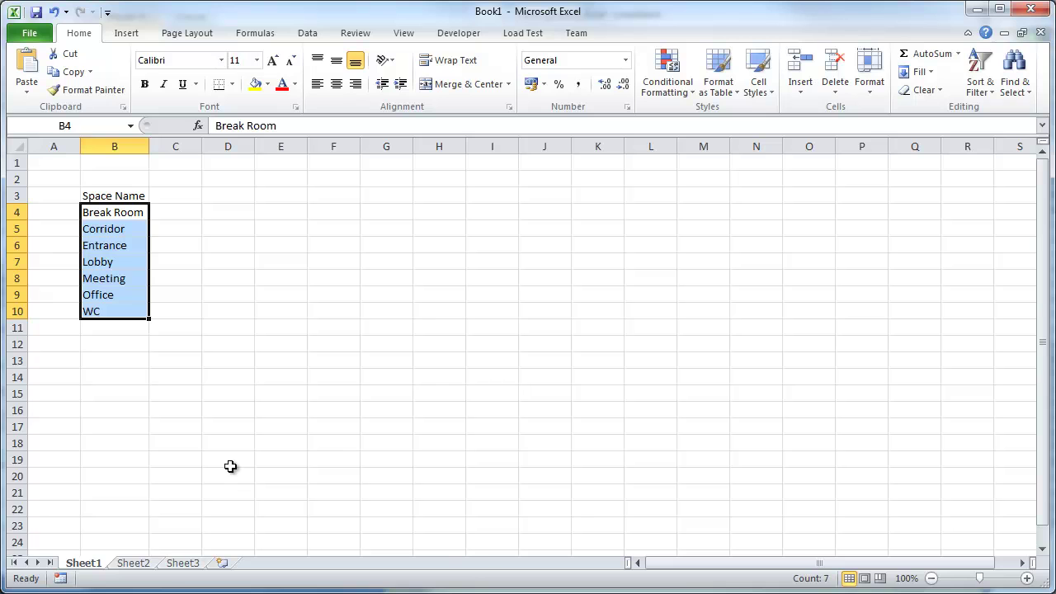
Step: Back in simplebim, sort the Space Name values by count
key("alt+Tab")
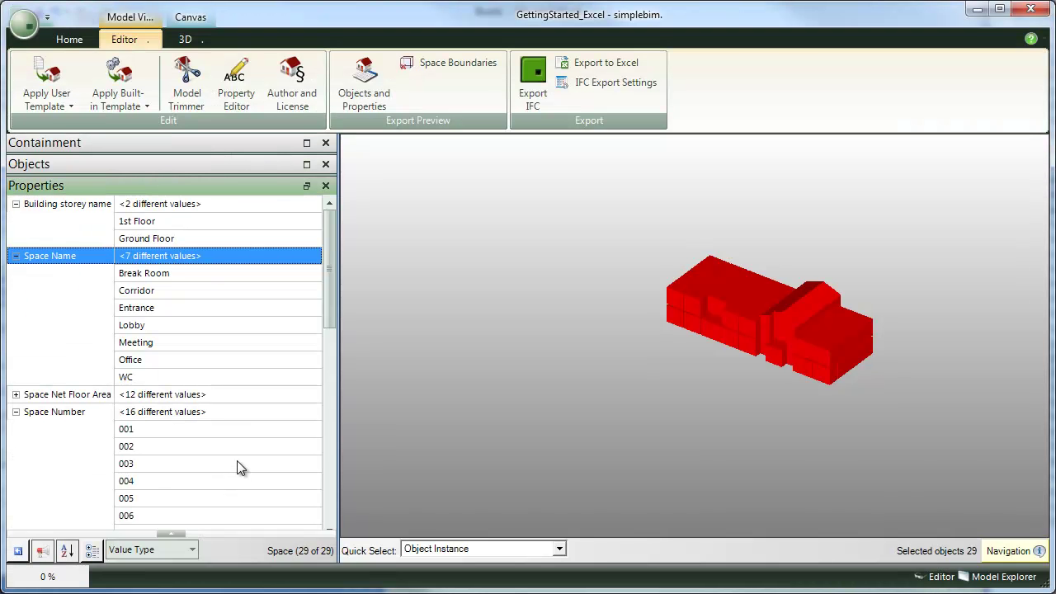
left_click(177, 532)
left_click(177, 527)
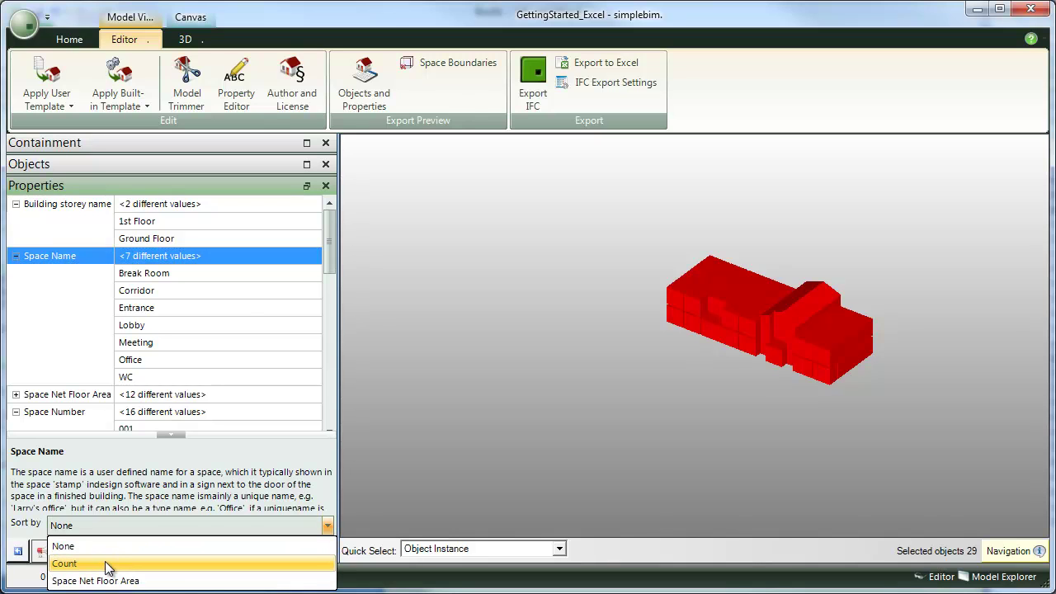
left_click(82, 566)
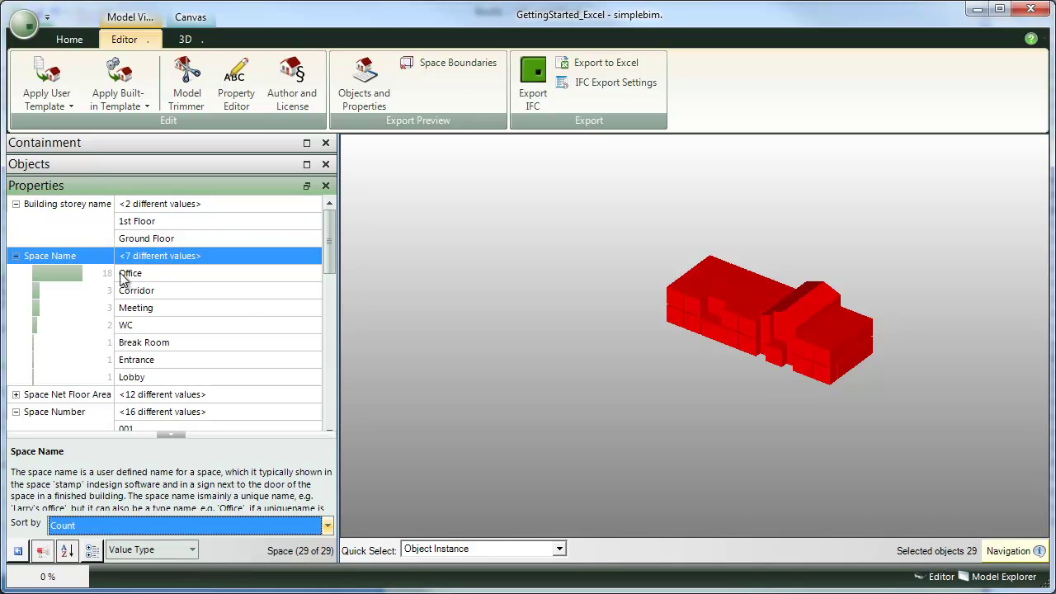
Step: Copy the space names with their counts, paste at D3, and autofit column D
right_click(125, 256)
mouse_move(183, 284)
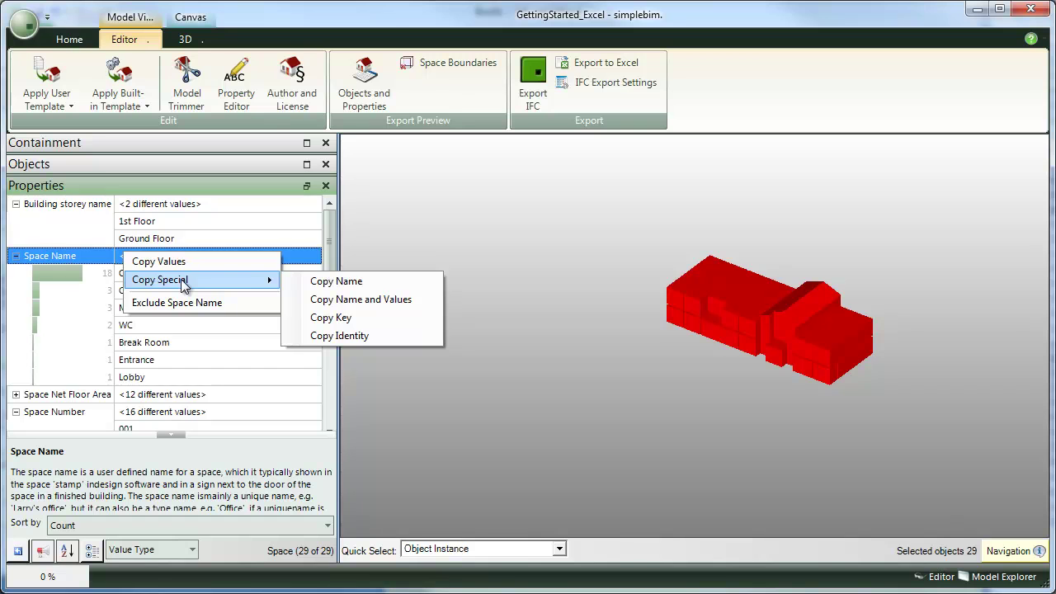
left_click(347, 300)
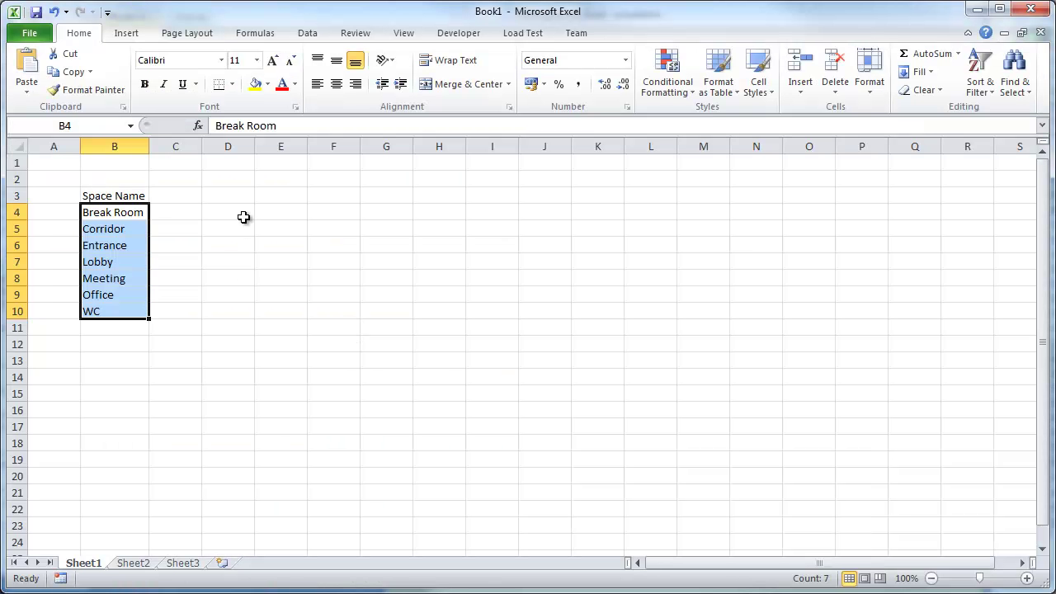
left_click(241, 213)
left_click(238, 196)
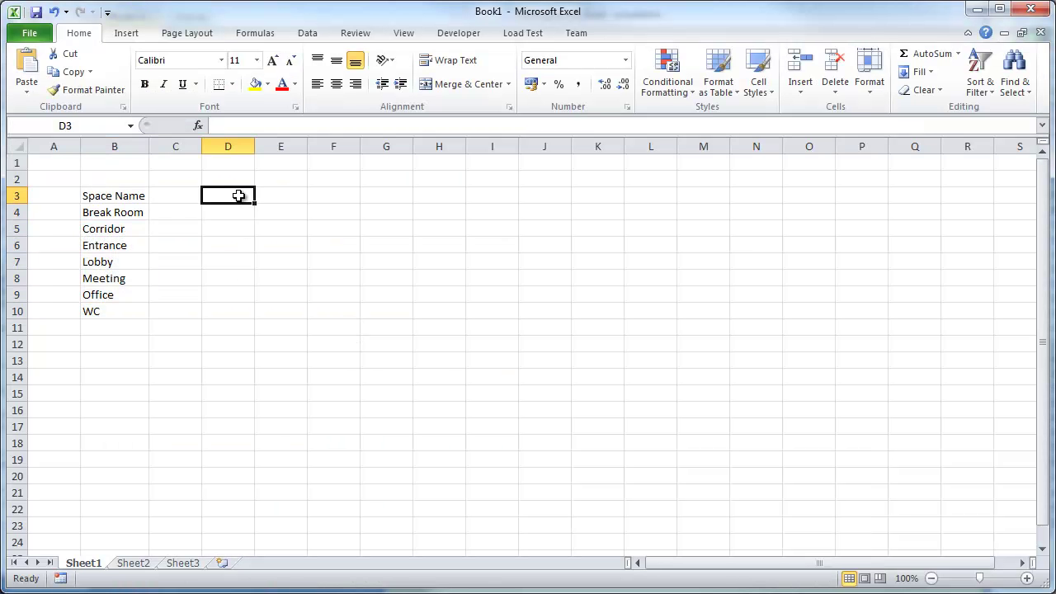
key("ctrl+v")
double_click(254, 142)
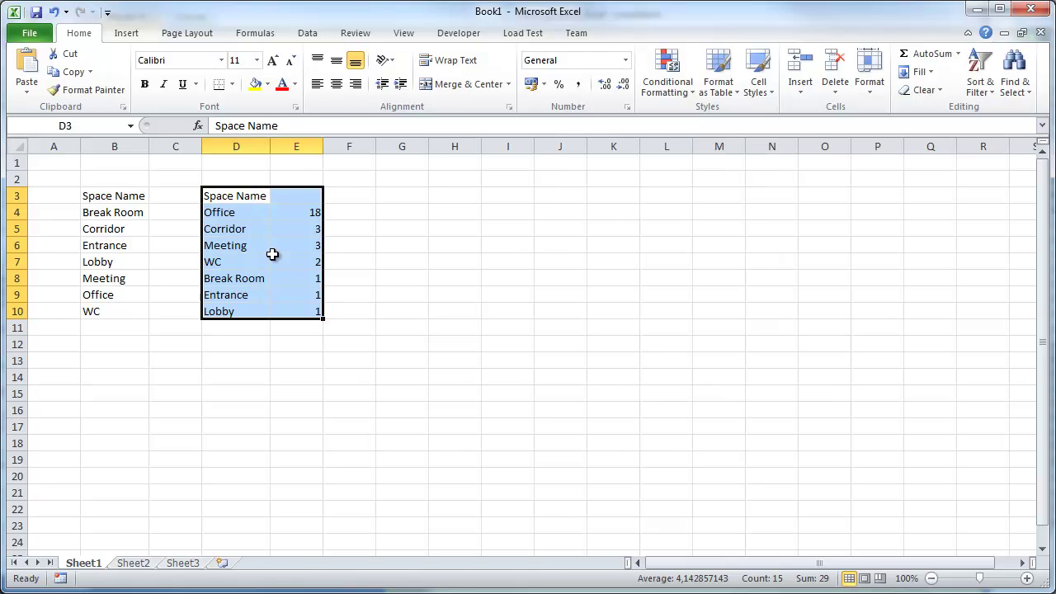
left_click(284, 397)
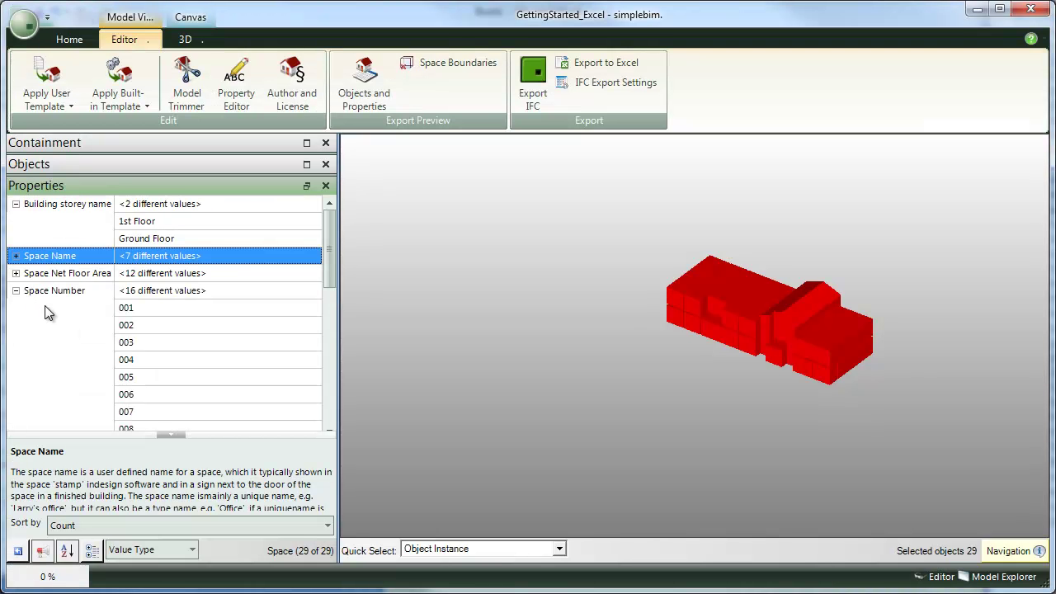
Step: Sort the Space Number values by Space Net Floor Area
left_click_drag(330, 250, 330, 263)
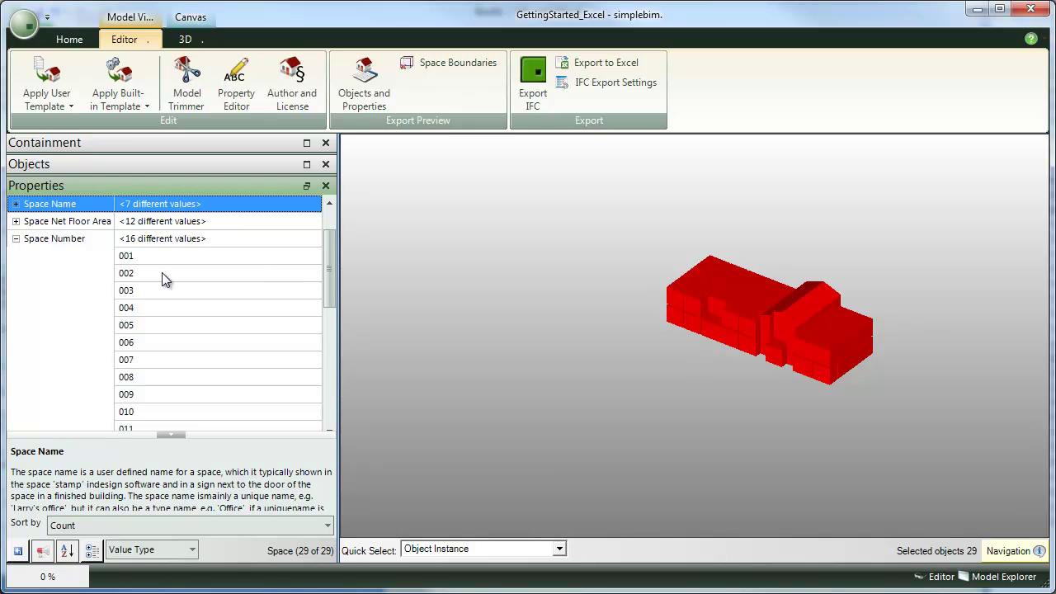
left_click(66, 239)
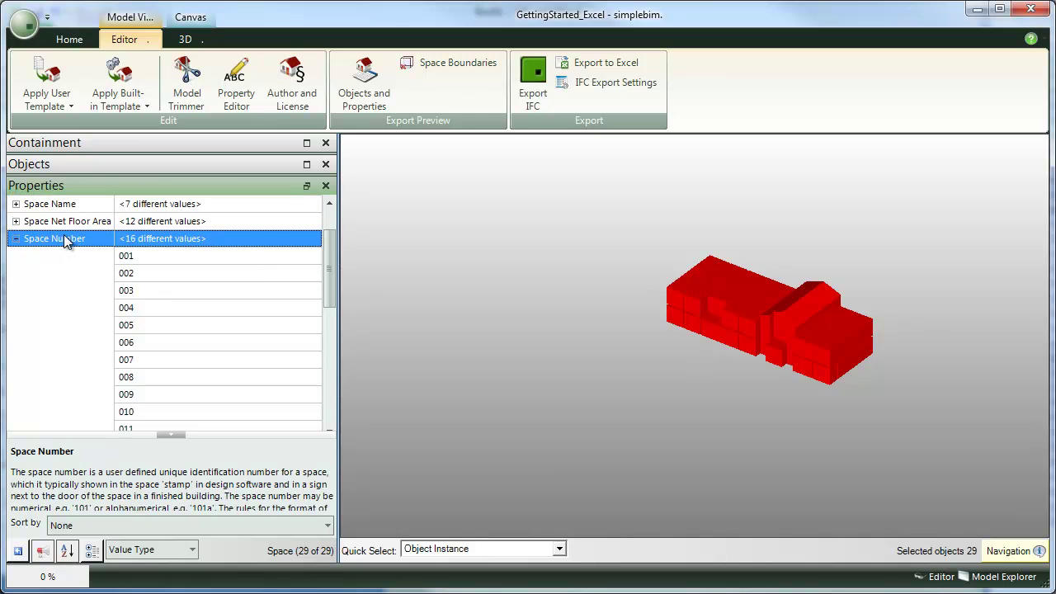
left_click(328, 525)
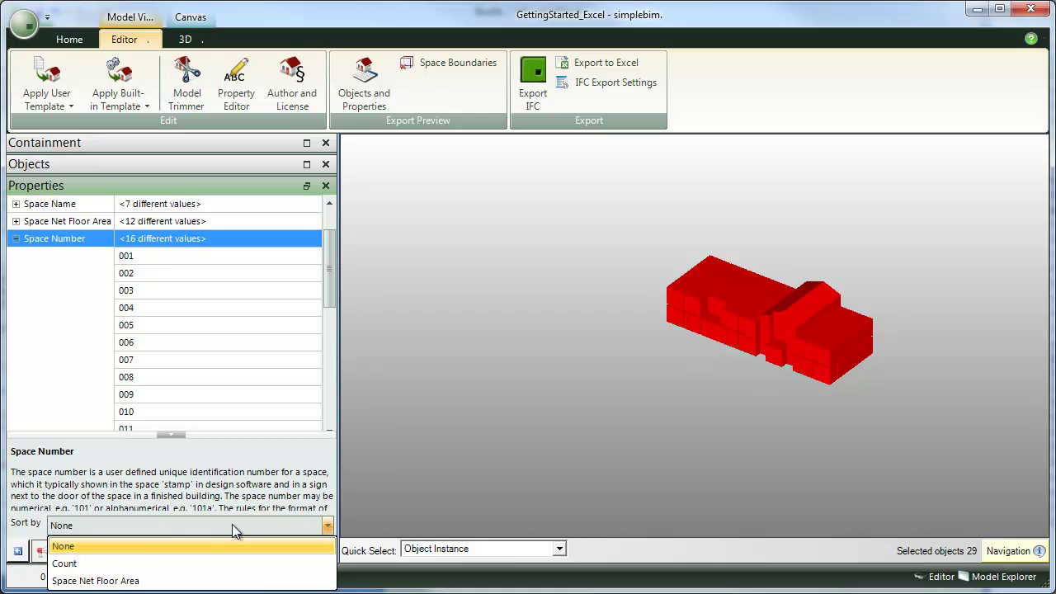
left_click(122, 582)
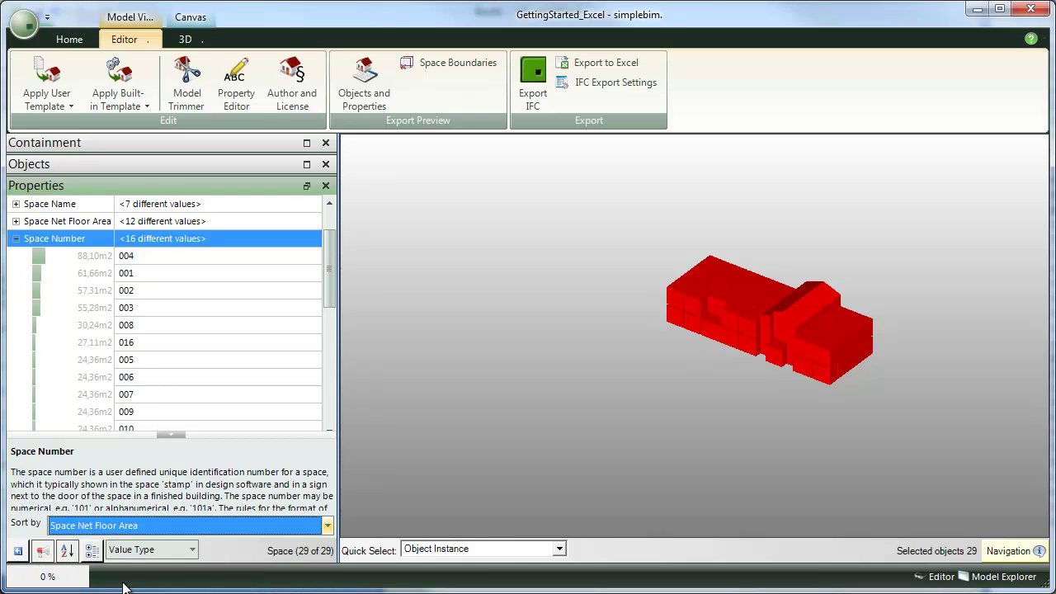
Step: Copy space numbers with their areas, paste at G3, and autofit columns G and H
right_click(154, 240)
mouse_move(231, 261)
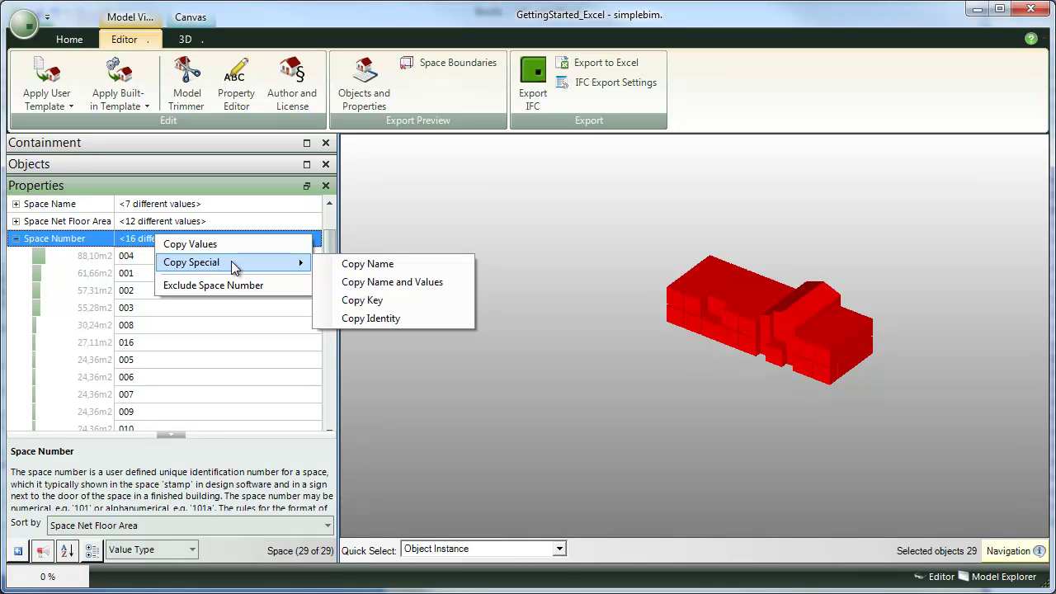
left_click(403, 282)
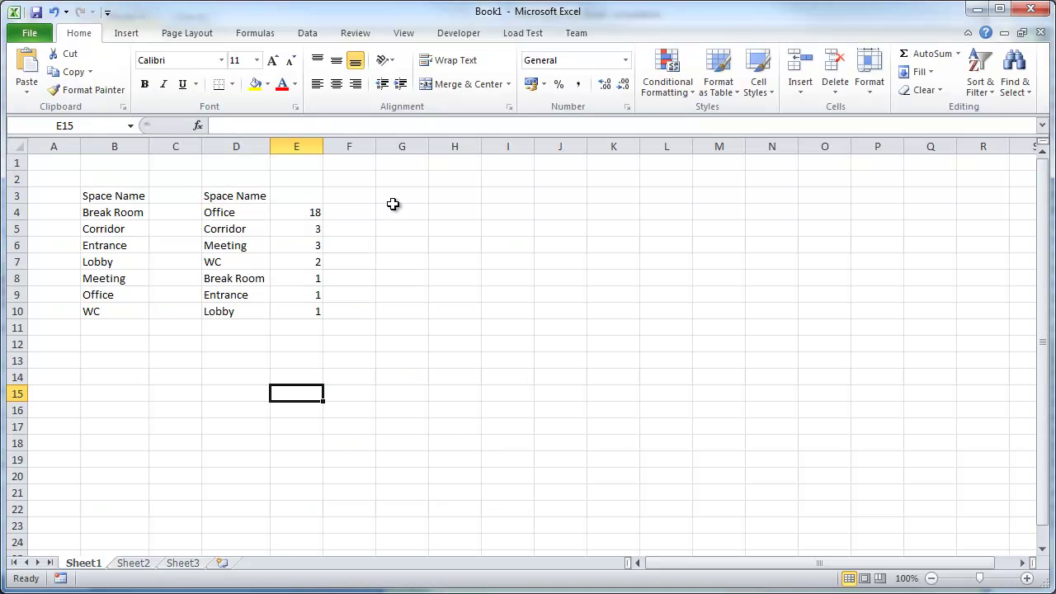
left_click(398, 198)
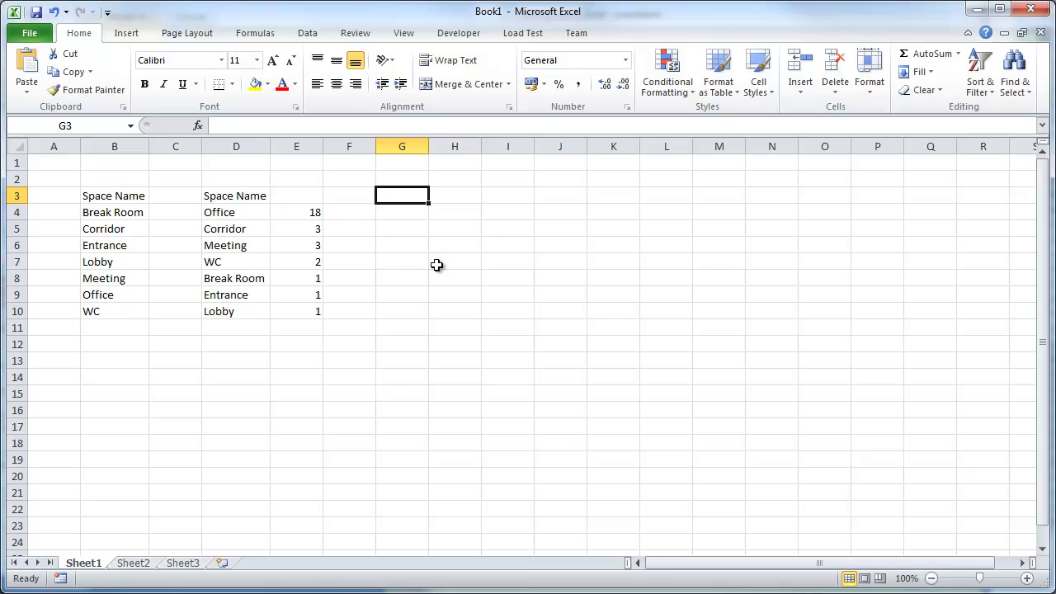
key("ctrl+v")
double_click(428, 139)
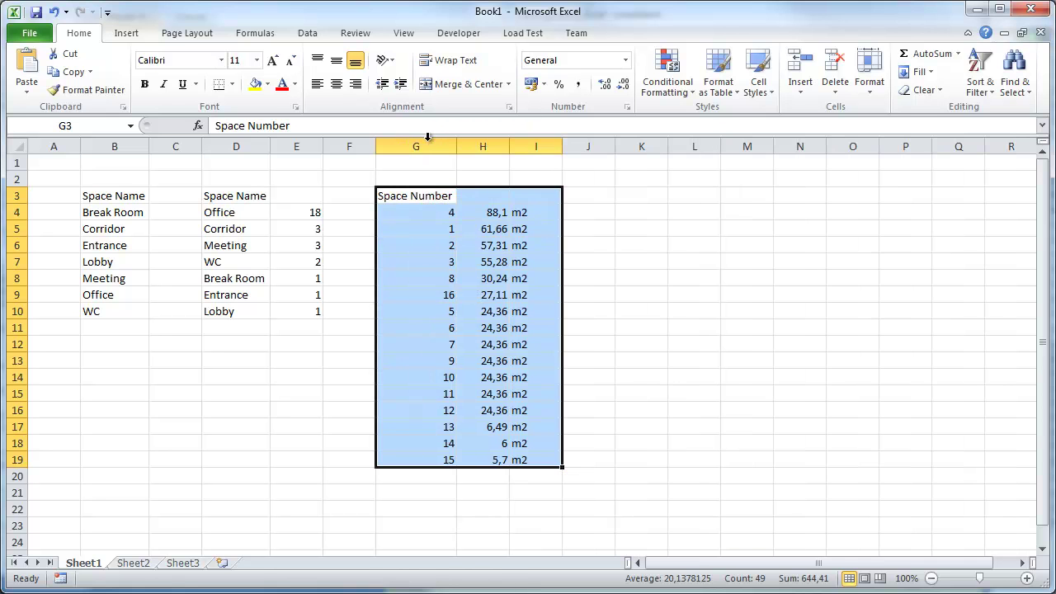
double_click(509, 146)
left_click(416, 525)
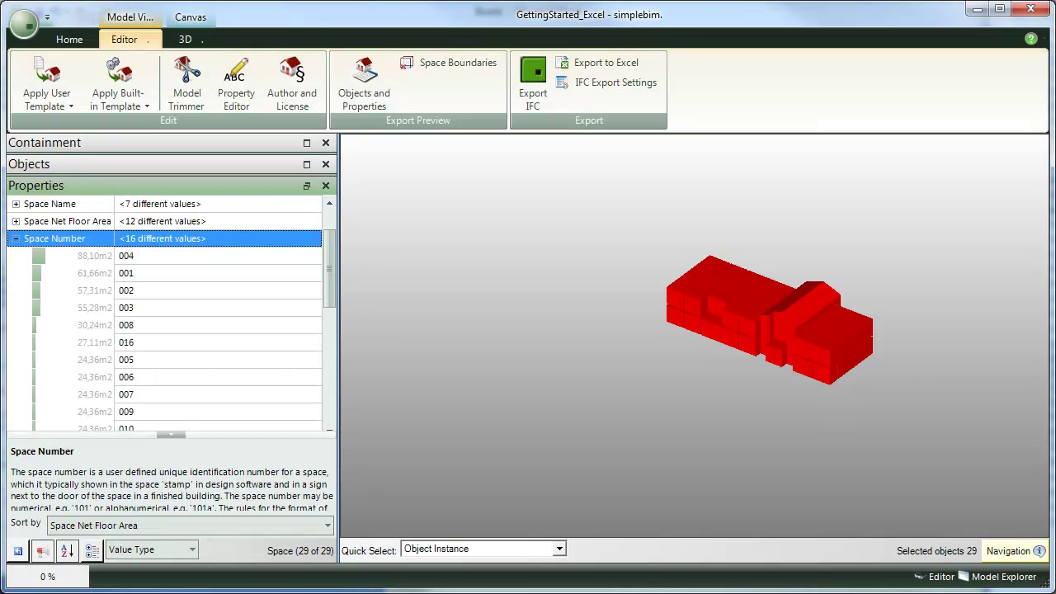
left_click(484, 411)
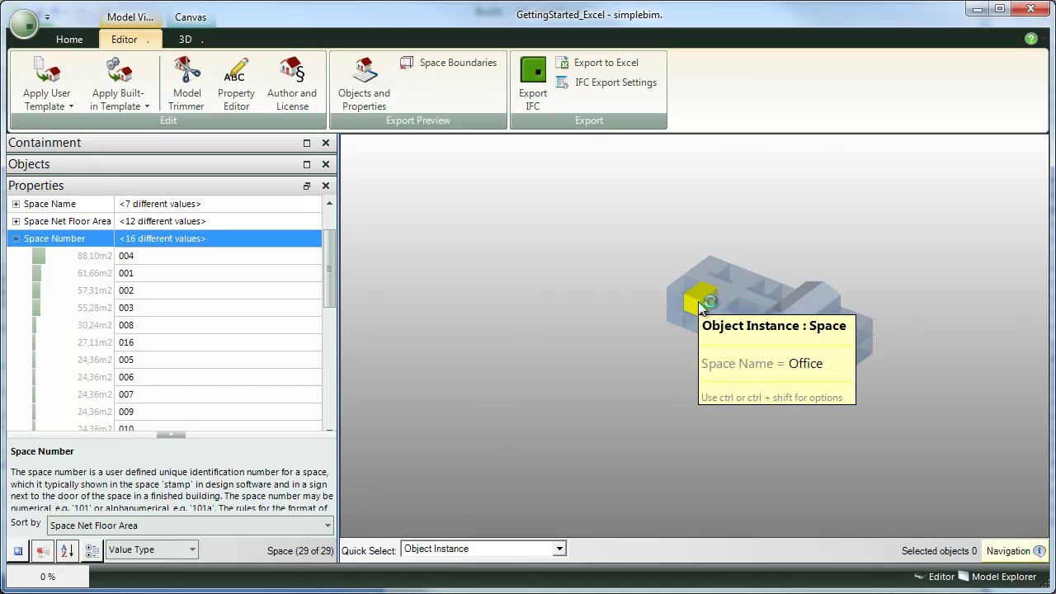
Step: Show one 1st Floor Office space's properties and copy all four rows' names and values
left_click_drag(700, 307, 171, 275)
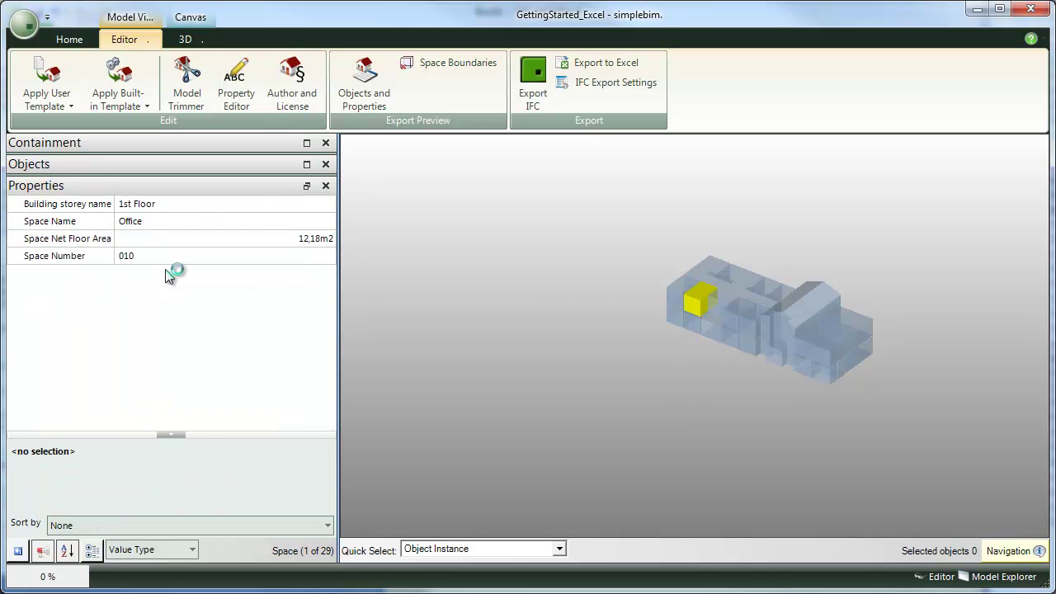
left_click(92, 205)
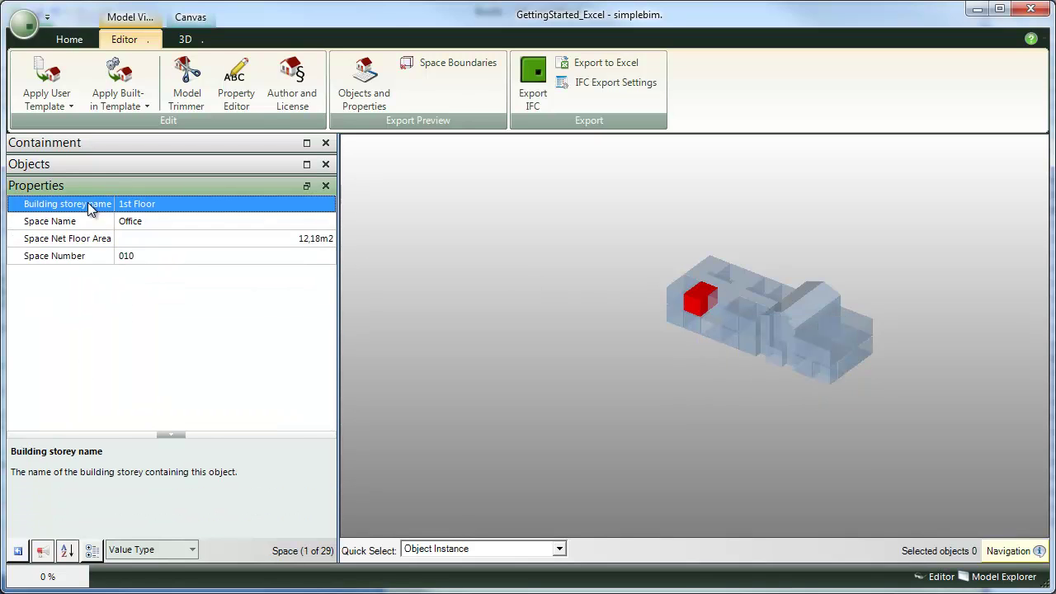
left_click(77, 257, "shift")
right_click(77, 255)
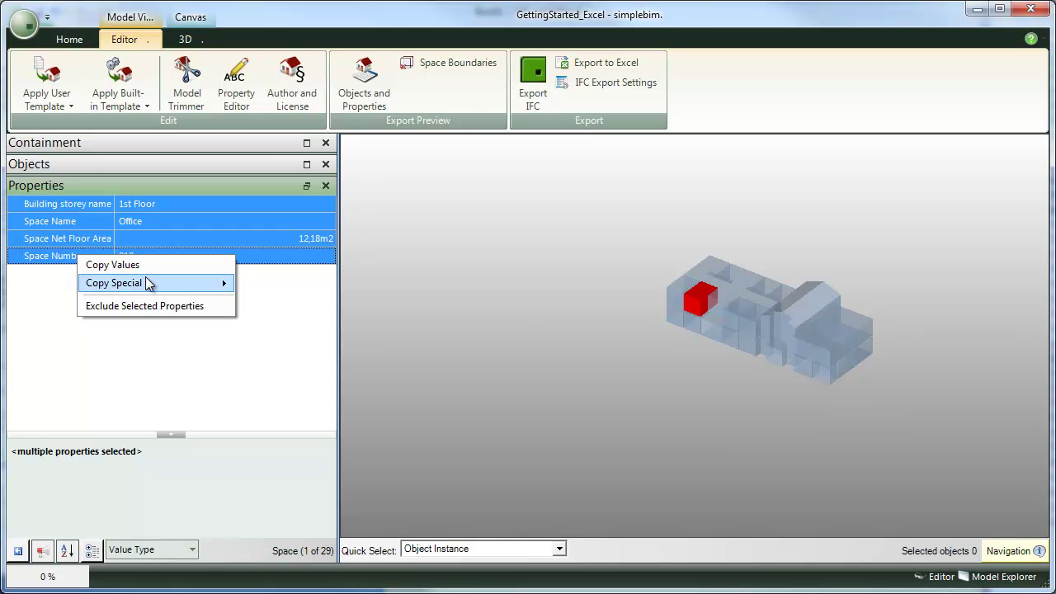
mouse_move(147, 282)
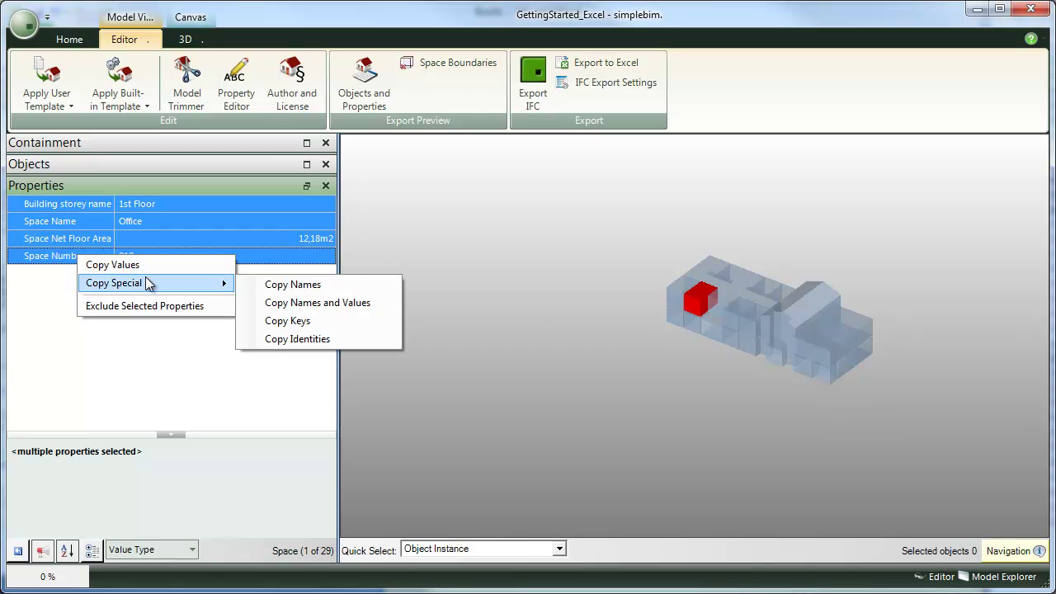
left_click(352, 304)
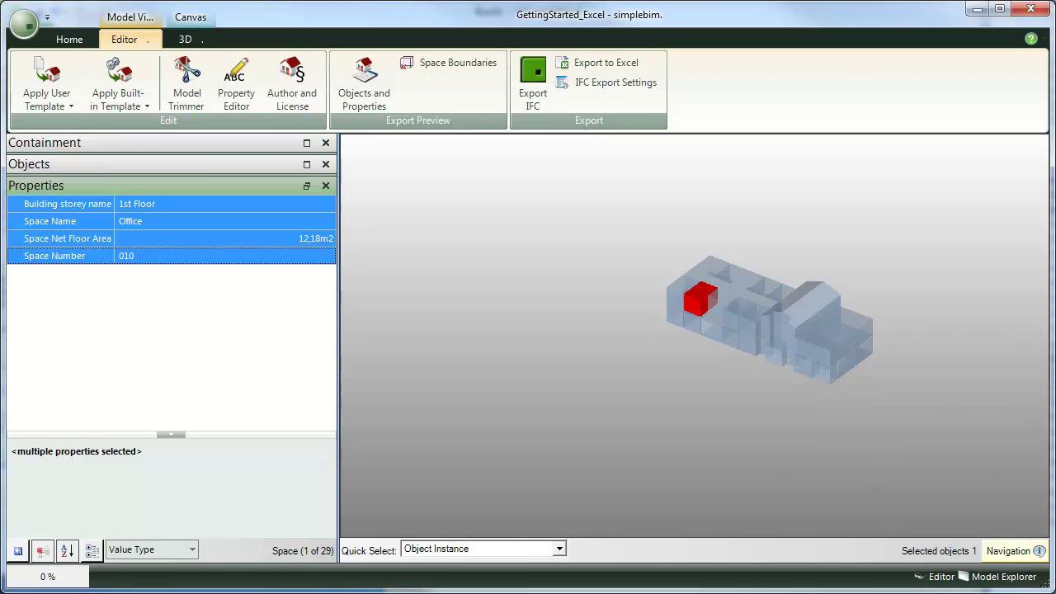
key("alt+Tab")
Step: Paste the office space's properties at K3 and autofit column K to the names
left_click(628, 199)
key("ctrl+v")
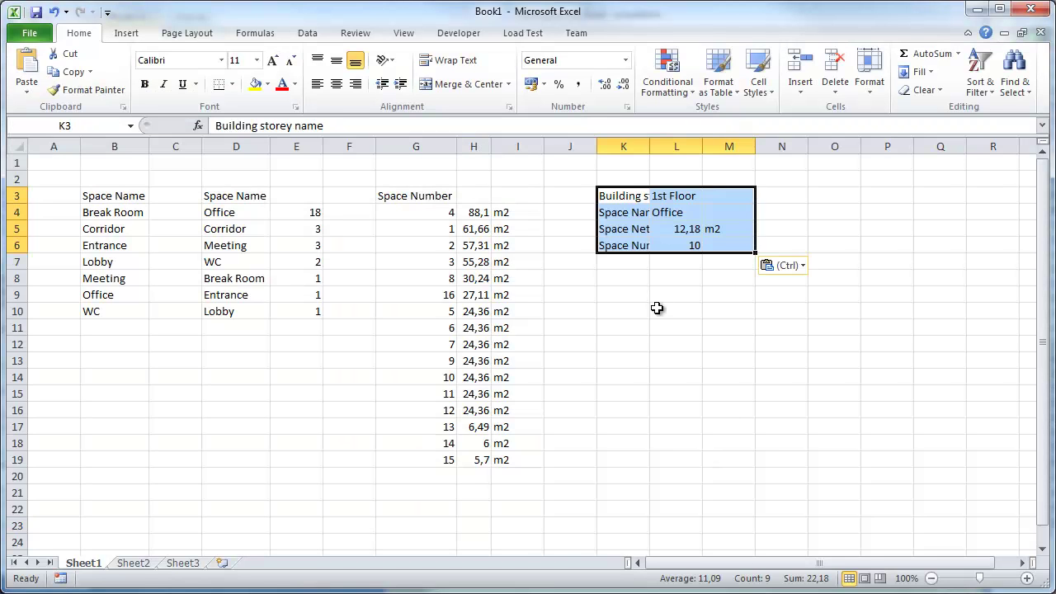
left_click(681, 361)
double_click(650, 146)
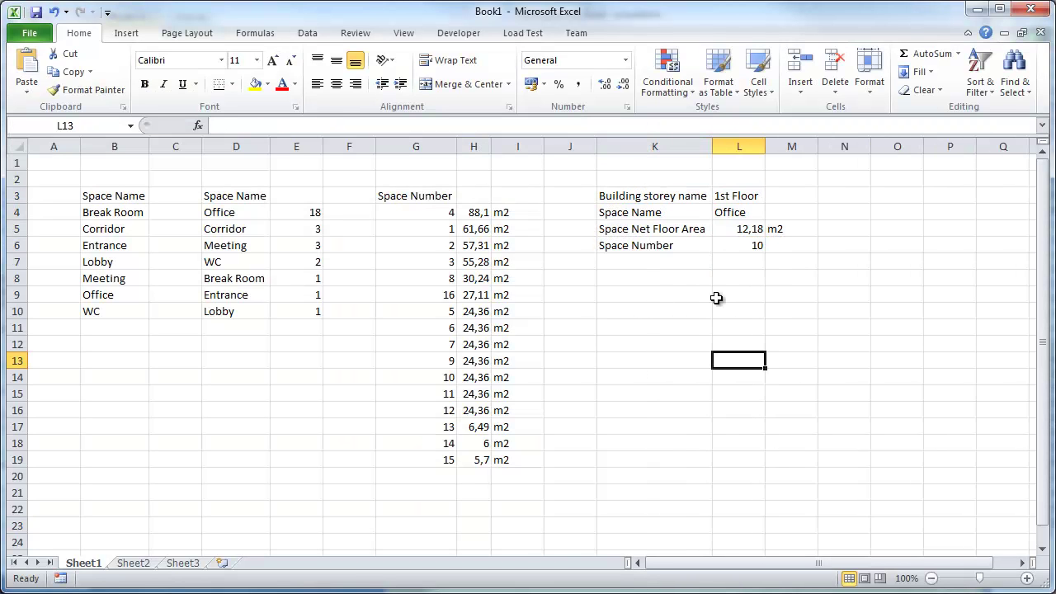
left_click_drag(667, 198, 778, 244)
left_click(53, 161)
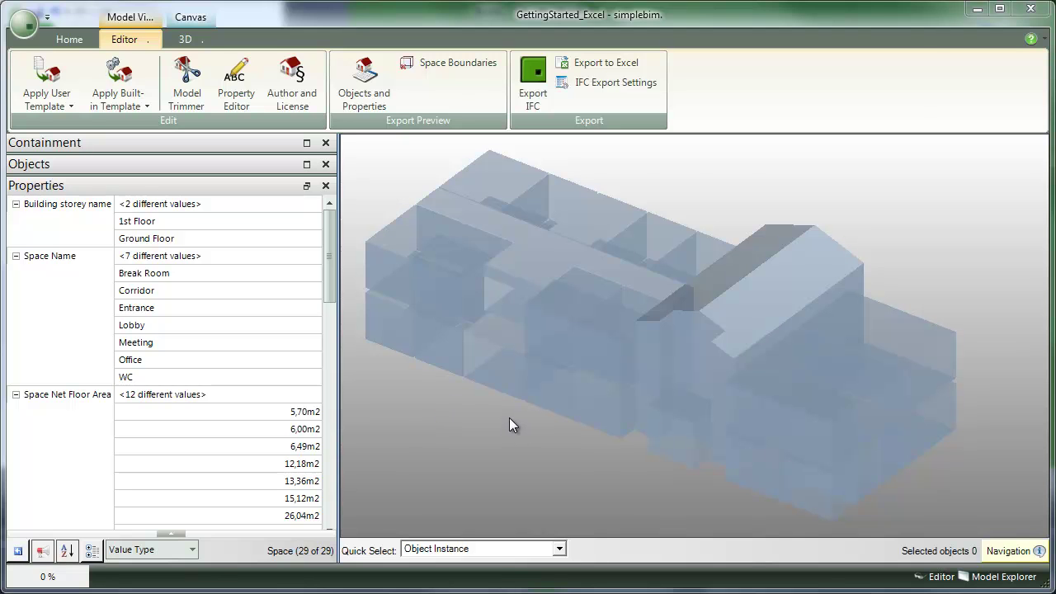
Step: Switch simplebim to the Table Viewer workspace
left_click(76, 35)
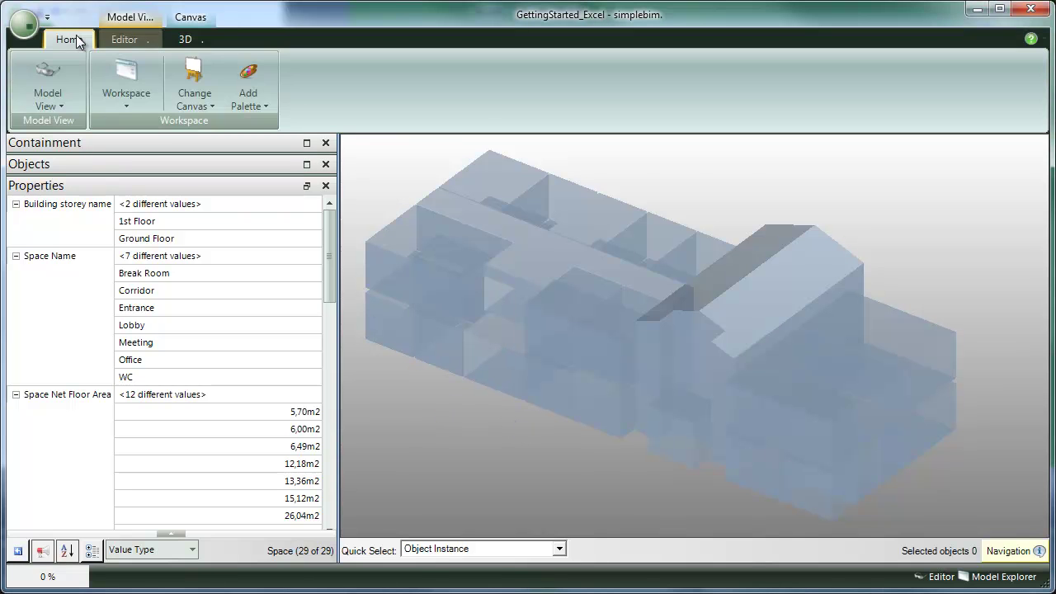
left_click(127, 87)
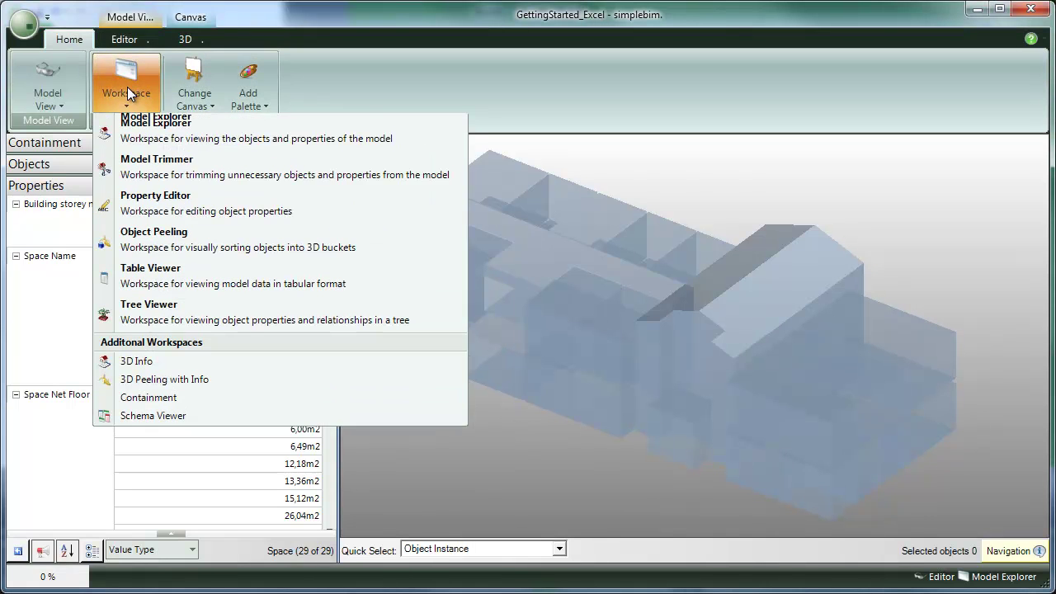
left_click(181, 276)
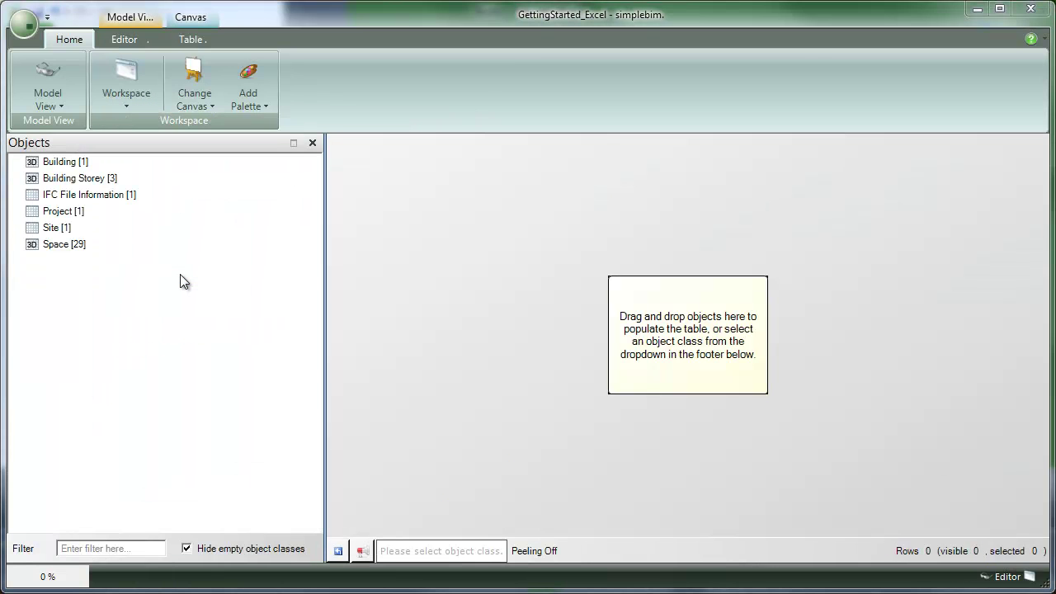
Step: Fill the table with the 29 spaces and bring up its copy options
left_click_drag(57, 246, 652, 326)
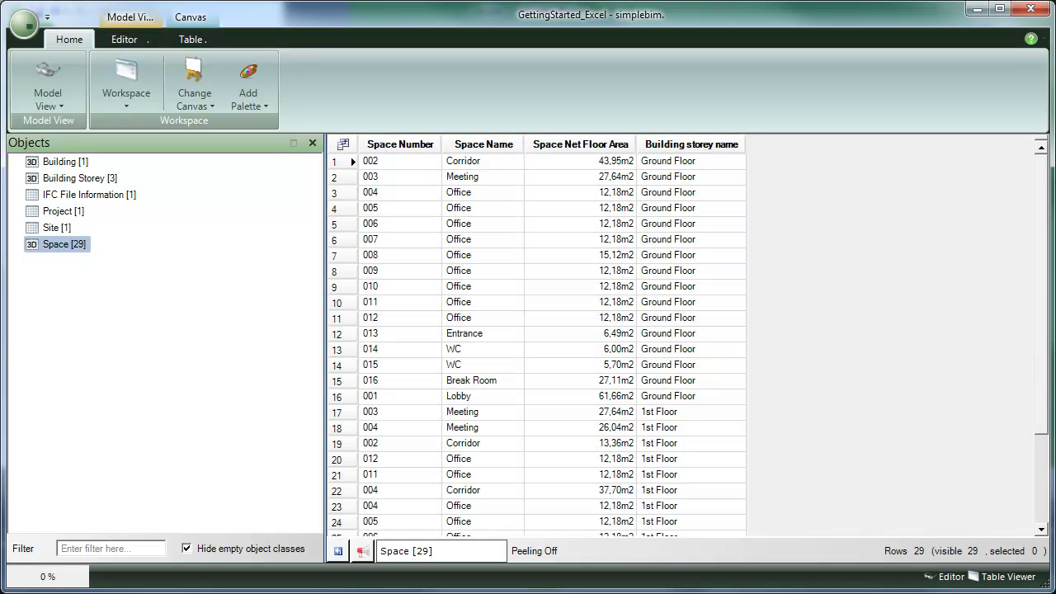
left_click_drag(1042, 229, 996, 280)
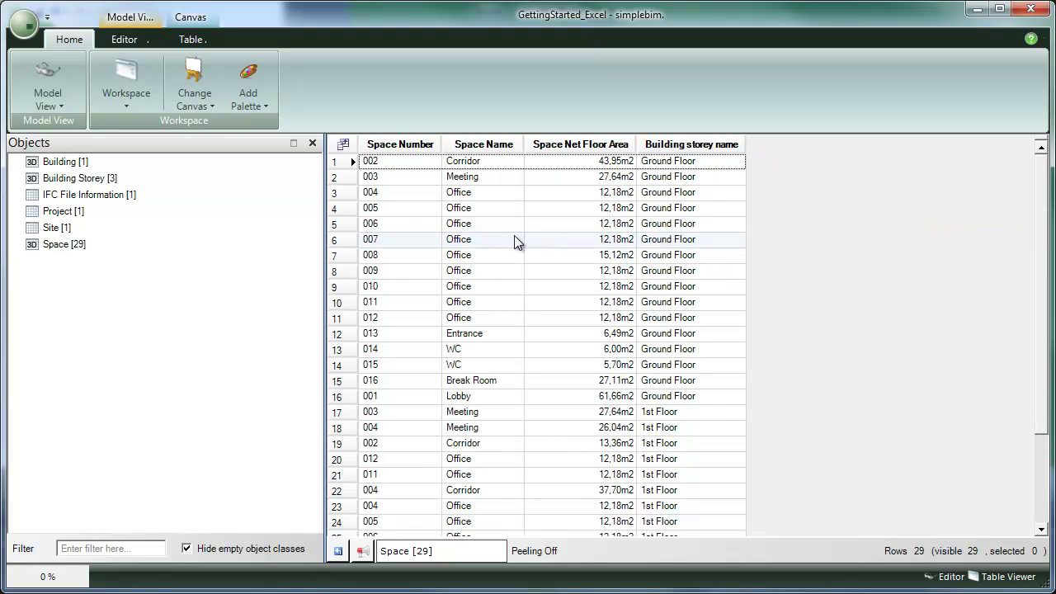
right_click(493, 242)
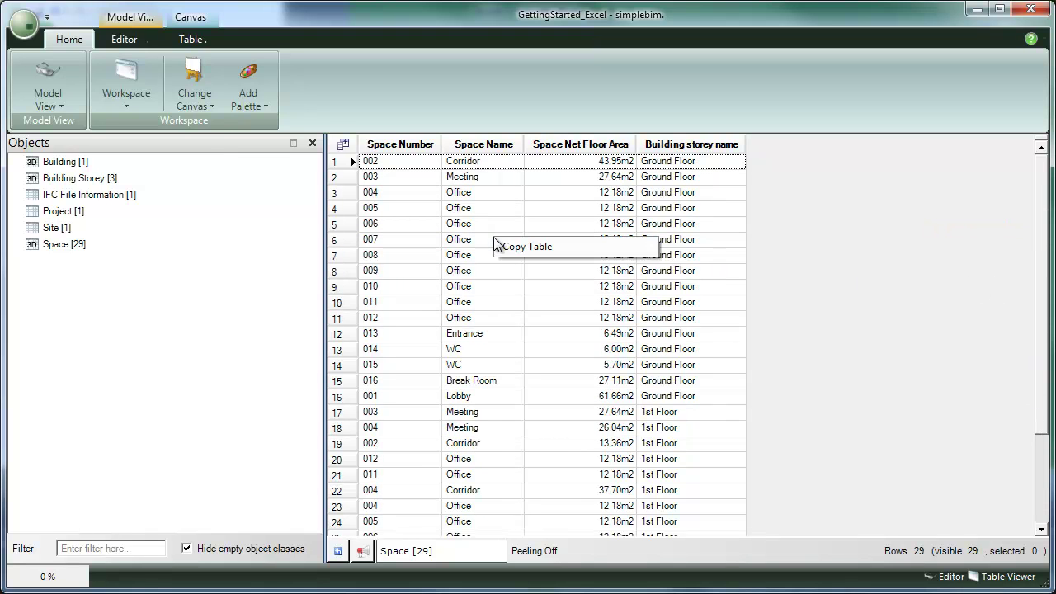
Step: Copy the whole 29-space table from simplebim and place it in Excel at B2
left_click(509, 247)
key("alt+Tab")
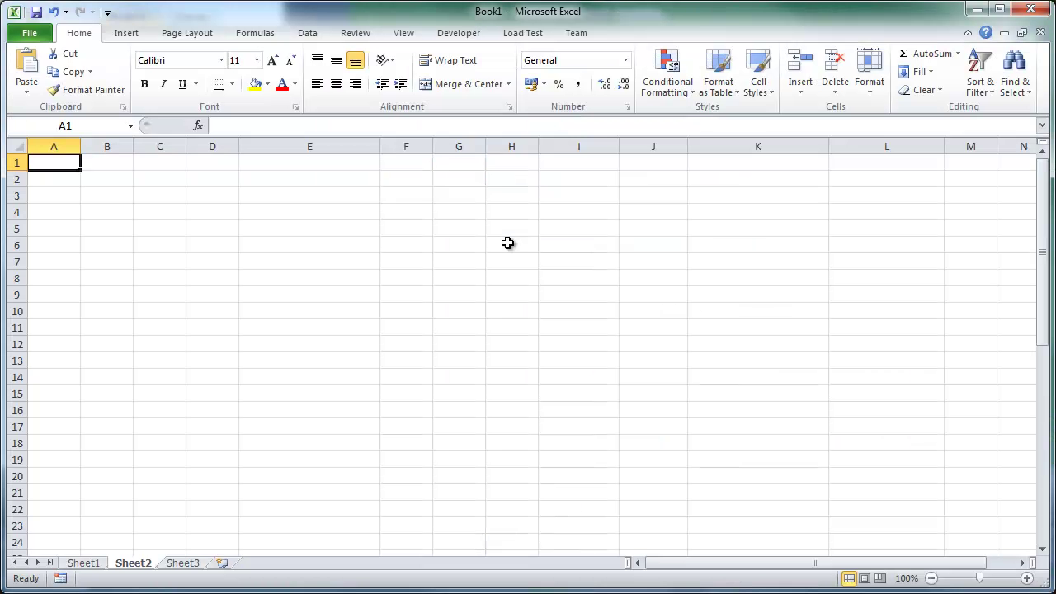
left_click(107, 180)
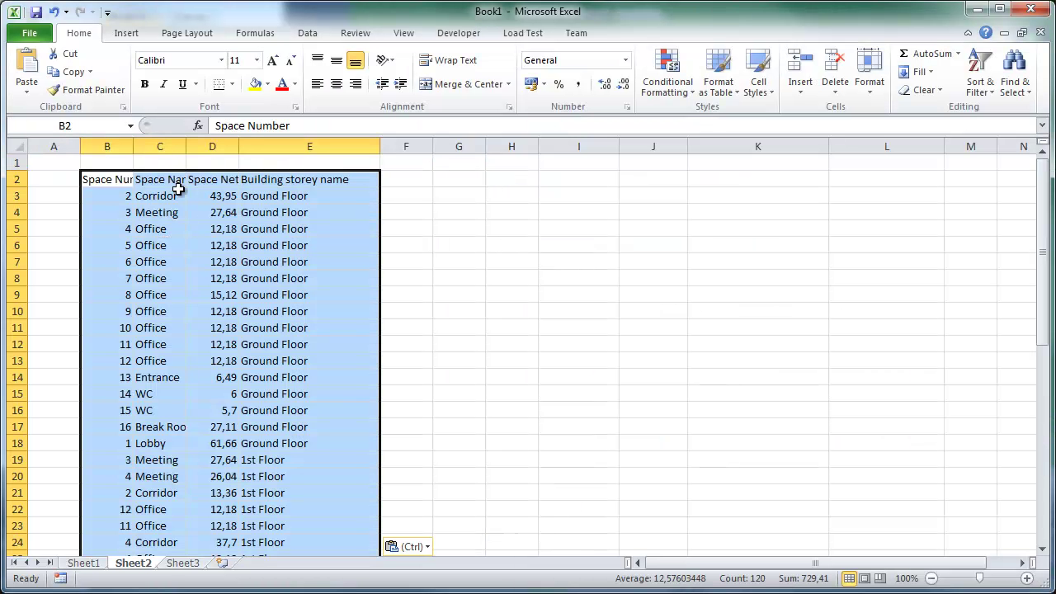
Step: Widen columns D, B and C so the floor-area, Space Number and Space Name headers show
double_click(238, 146)
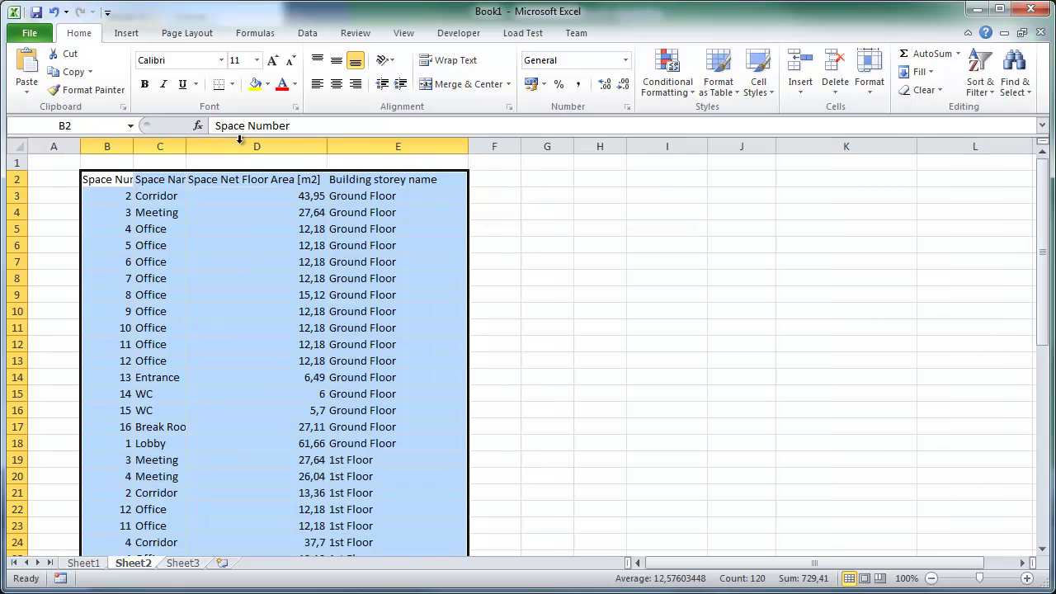
left_click(66, 165)
left_click_drag(129, 142, 212, 147)
double_click(265, 147)
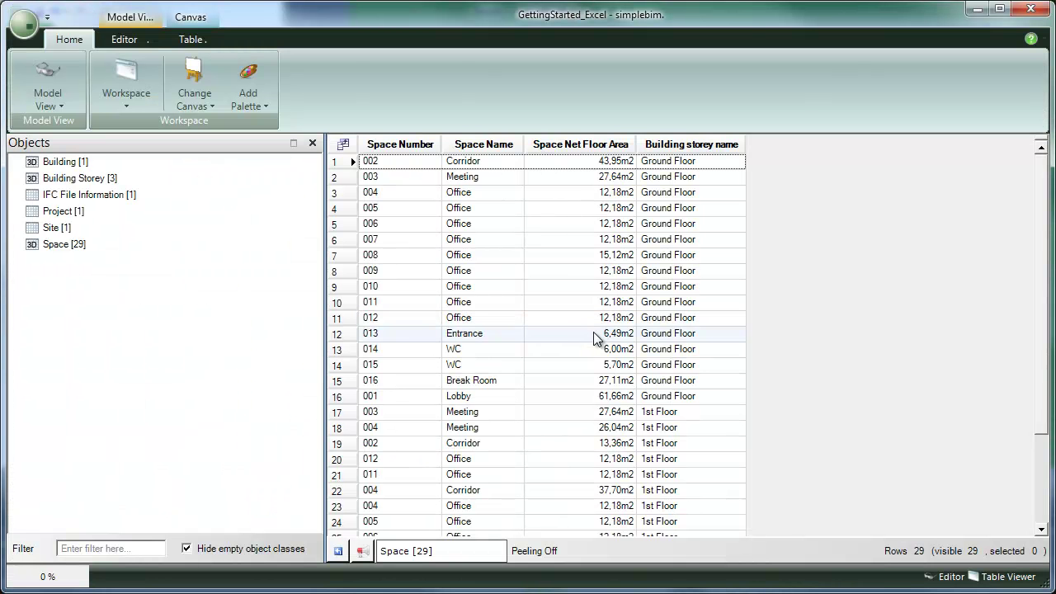
Step: Select Ground Floor rows 004 through 011 and copy only those eight rows
left_click(335, 195)
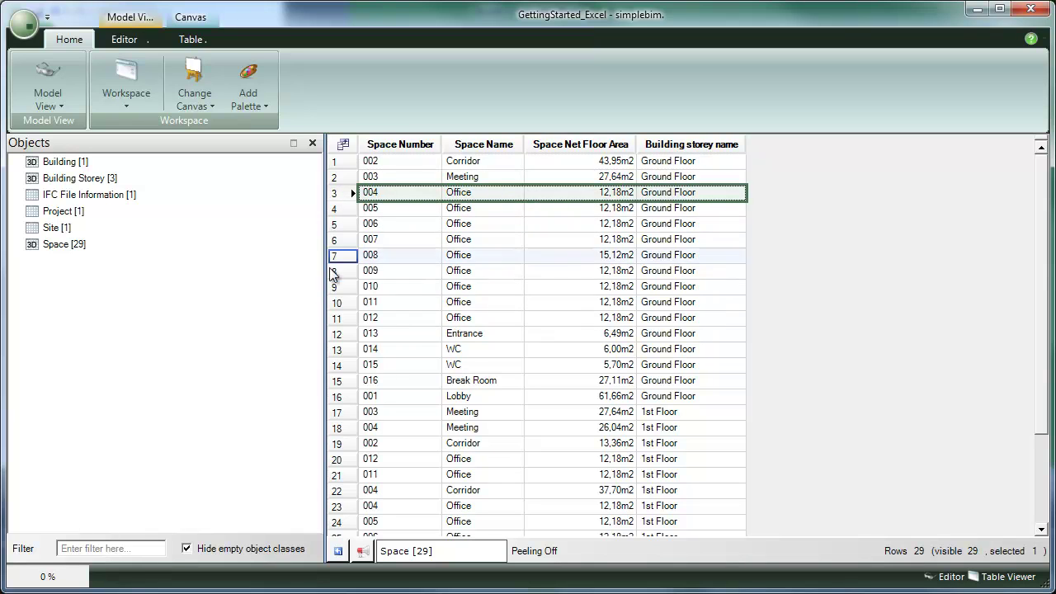
left_click(339, 302, "shift")
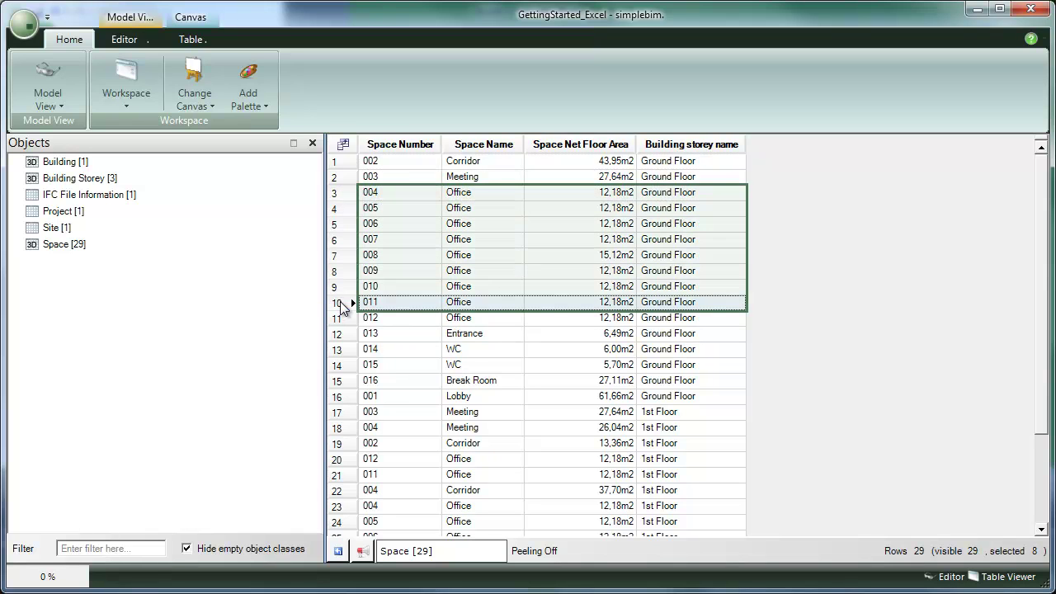
right_click(518, 224)
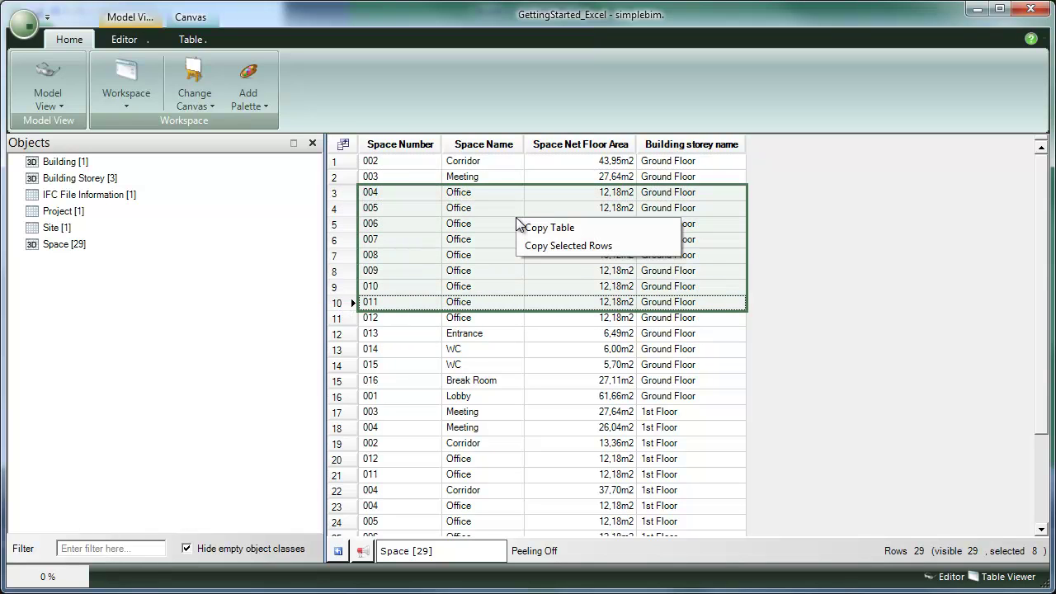
left_click(576, 246)
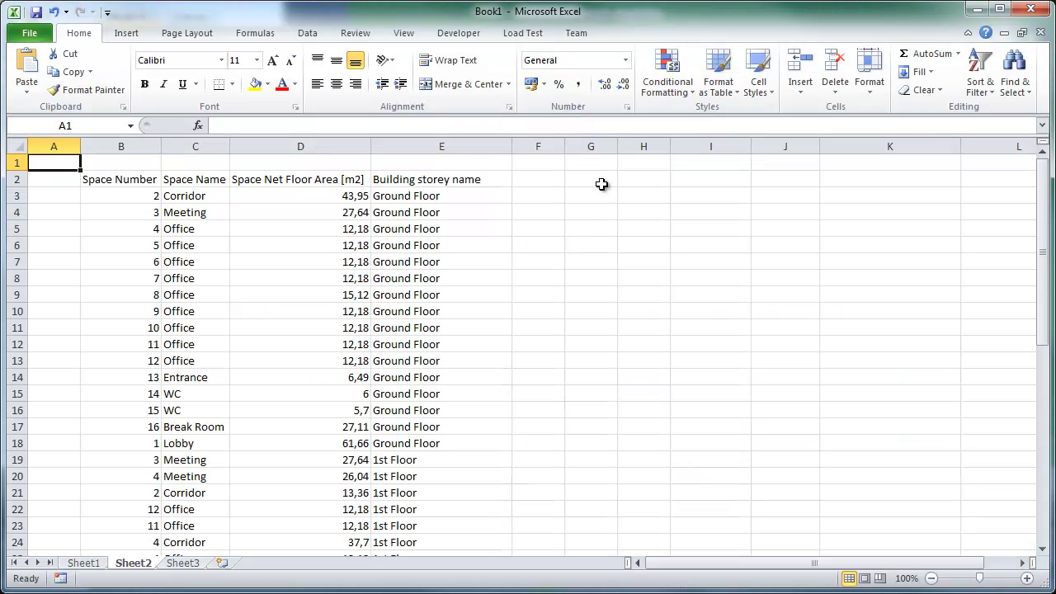
Step: Paste the eight rows into Excel at G2, then return to simplebim
left_click(601, 182)
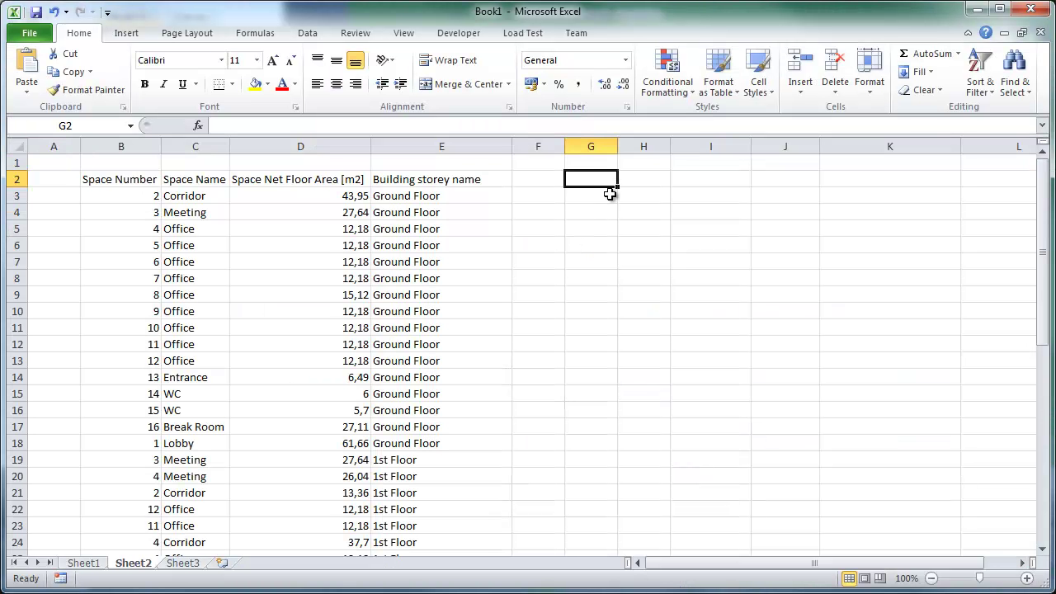
key("ctrl+v")
left_click(691, 347)
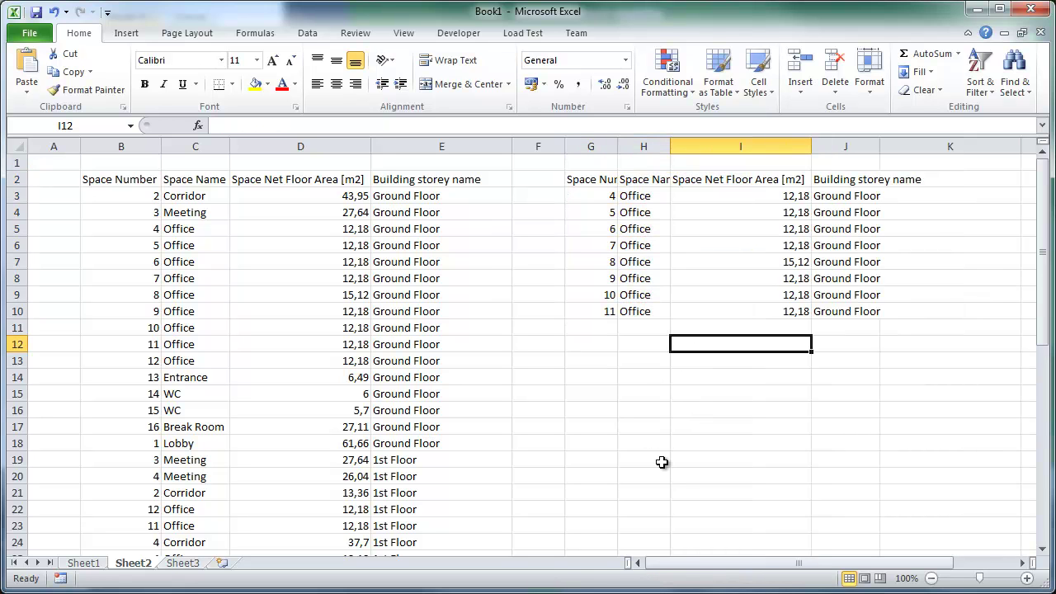
key("alt+Tab")
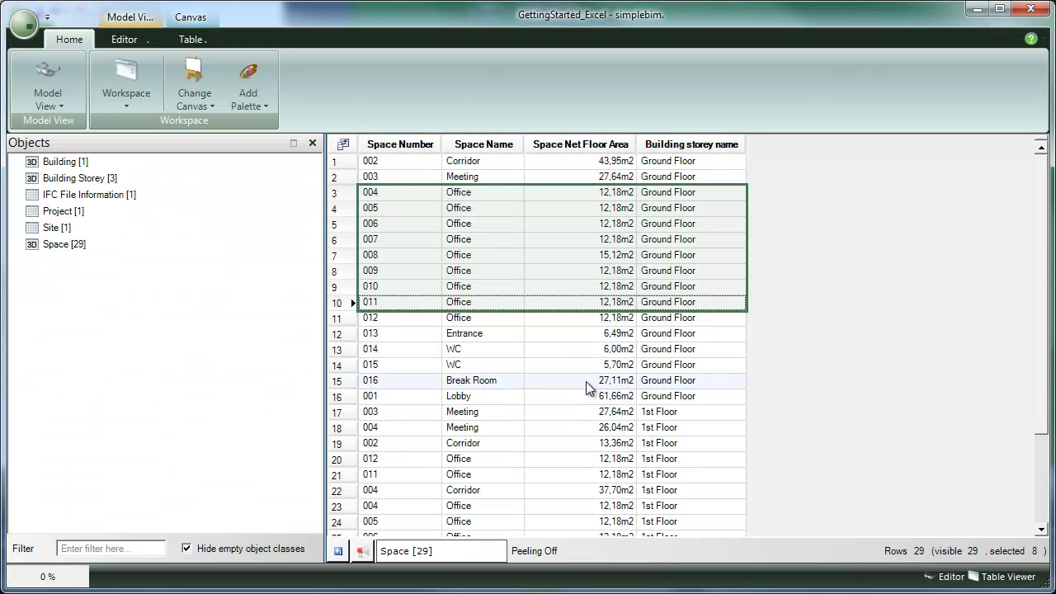
Step: Copy all 29 Space Name cells and paste them into Excel starting at G14
left_click(486, 161)
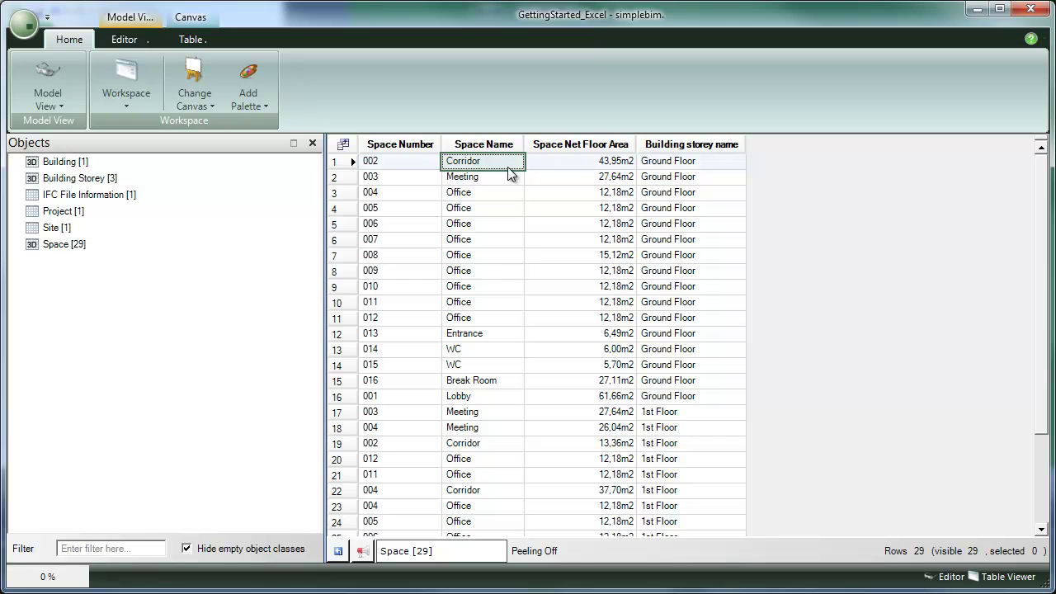
left_click_drag(1041, 401, 1042, 401)
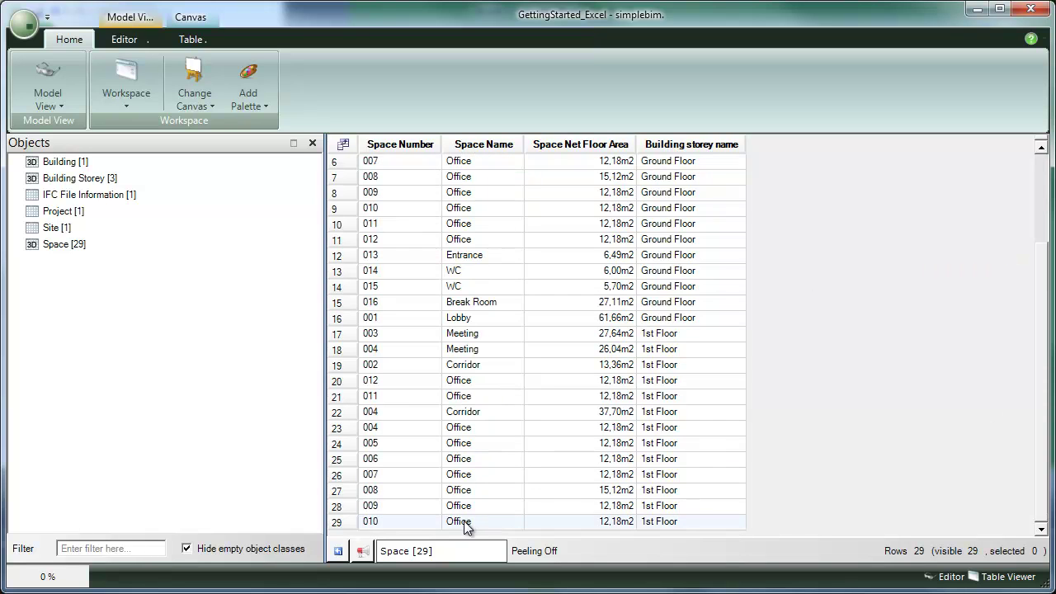
left_click(467, 521, "shift")
right_click(483, 239)
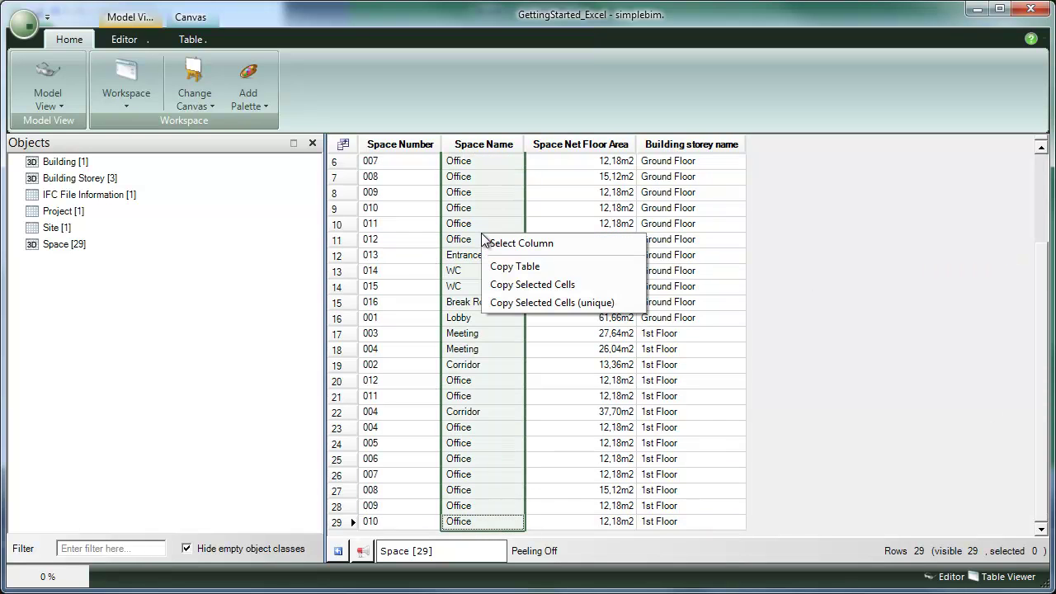
left_click(538, 285)
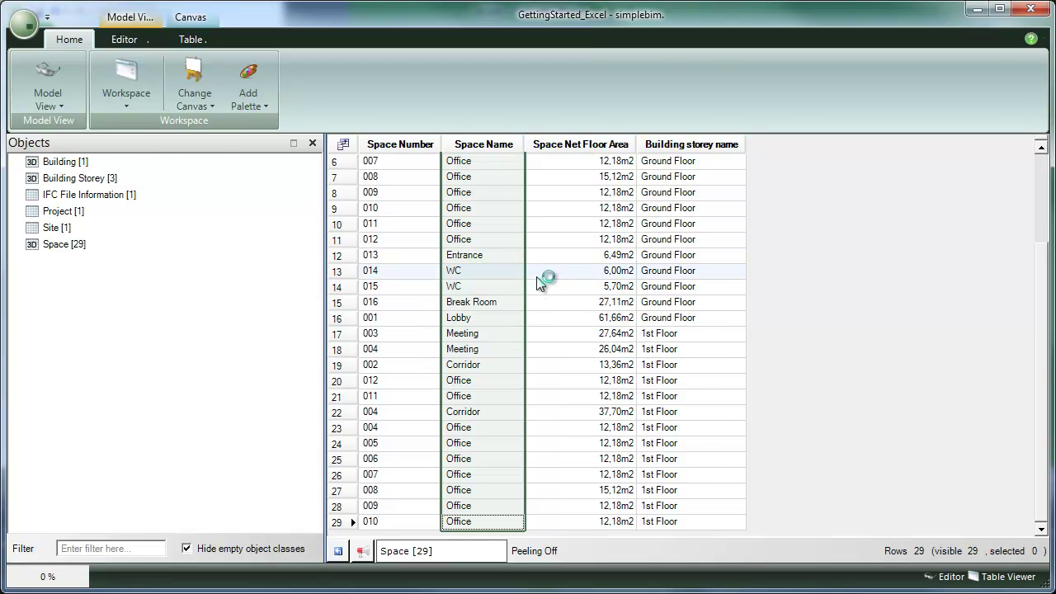
key("alt+Tab")
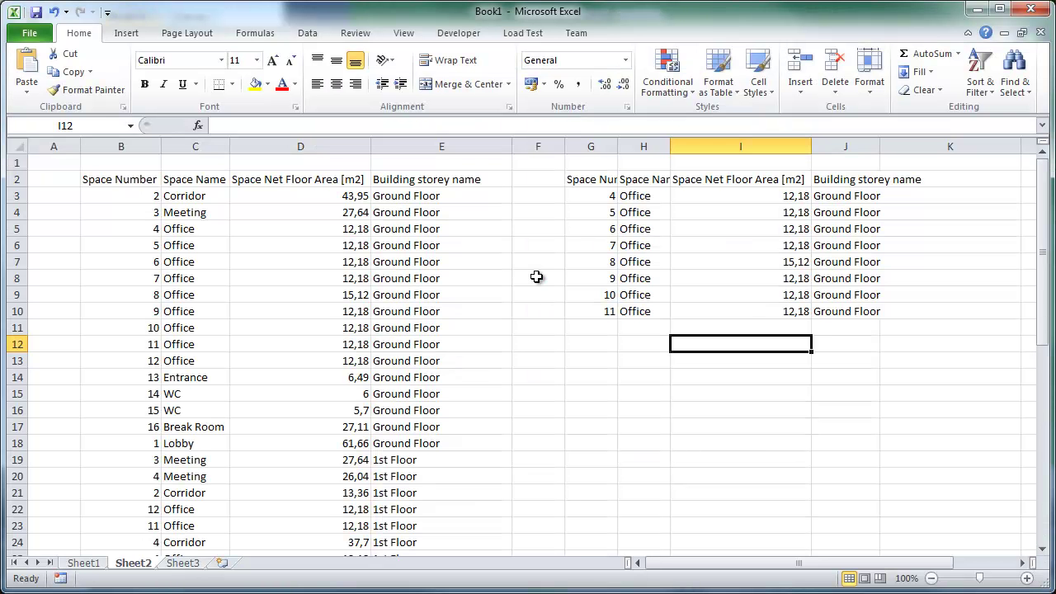
left_click(605, 380)
key("ctrl+v")
key("alt+Tab")
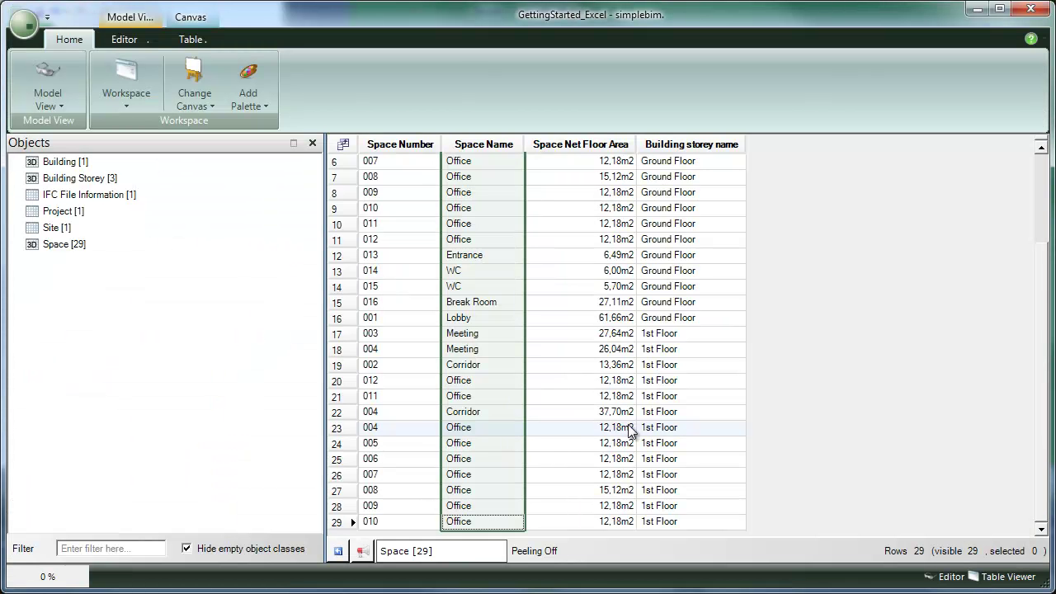
Step: Copy only the seven unique space names and paste them into Excel at I14
right_click(481, 205)
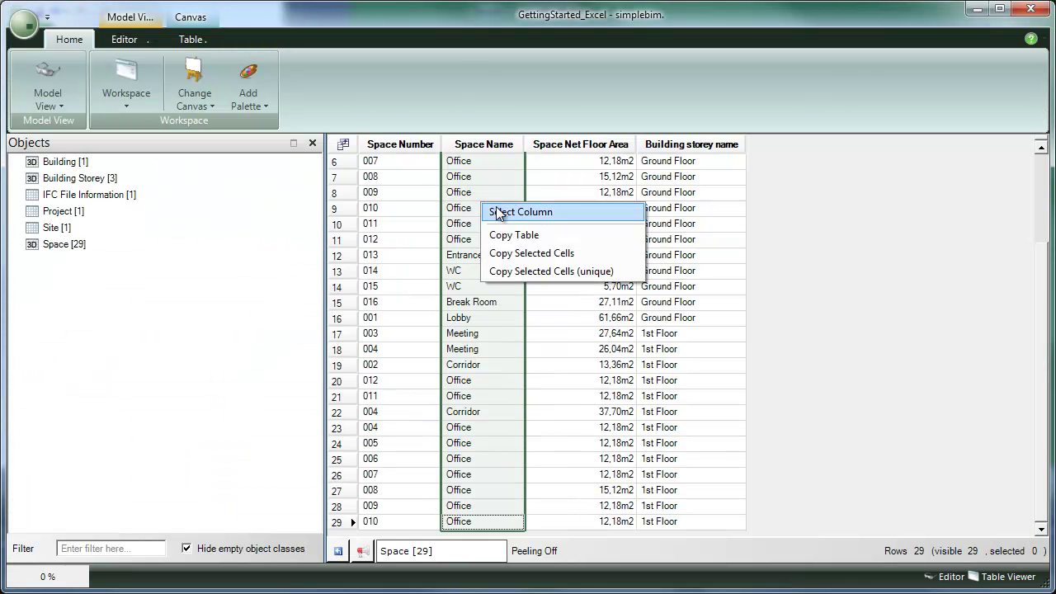
left_click(565, 273)
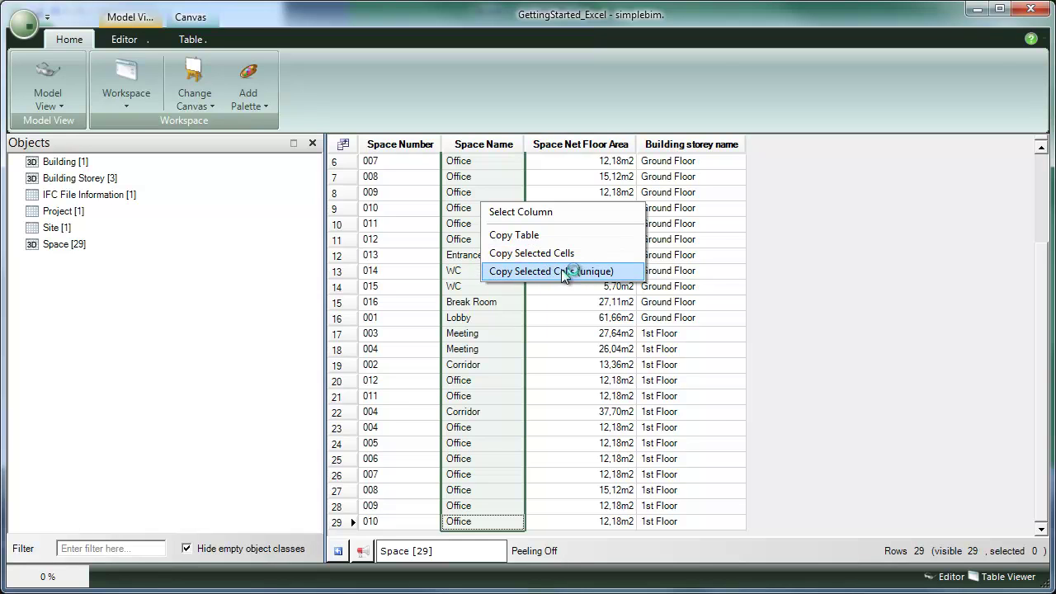
key("alt+Tab")
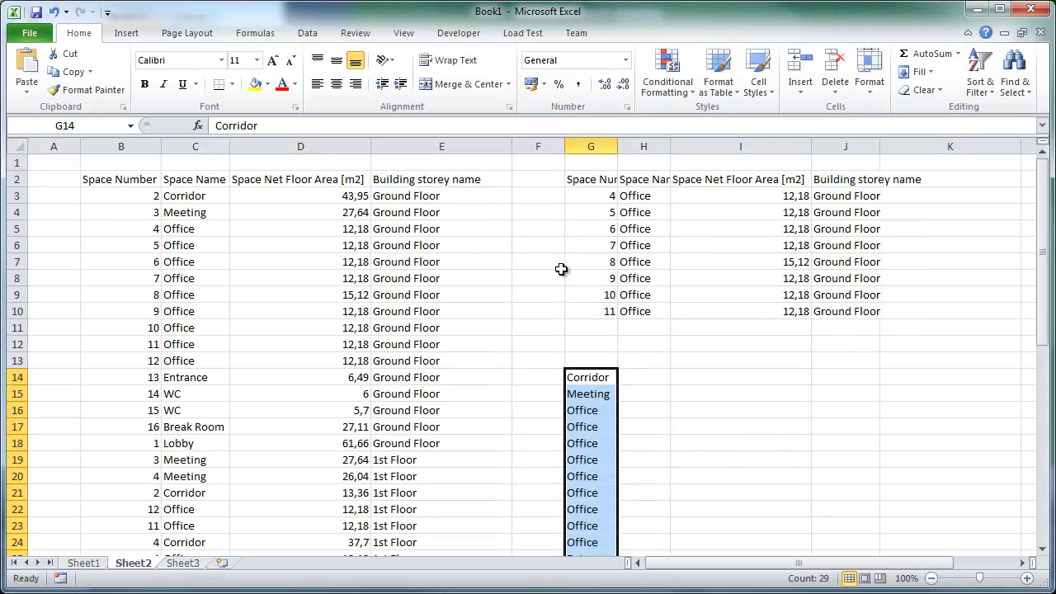
left_click(701, 373)
key("ctrl+v")
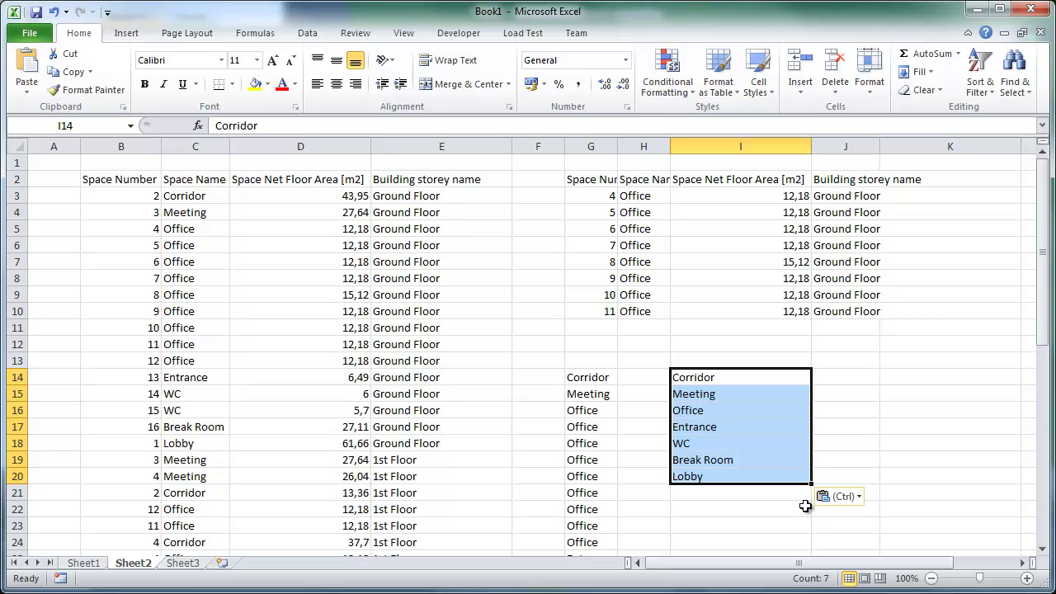
Step: Return from Excel to simplebim's Table Viewer listing all 29 spaces
key("alt+Tab")
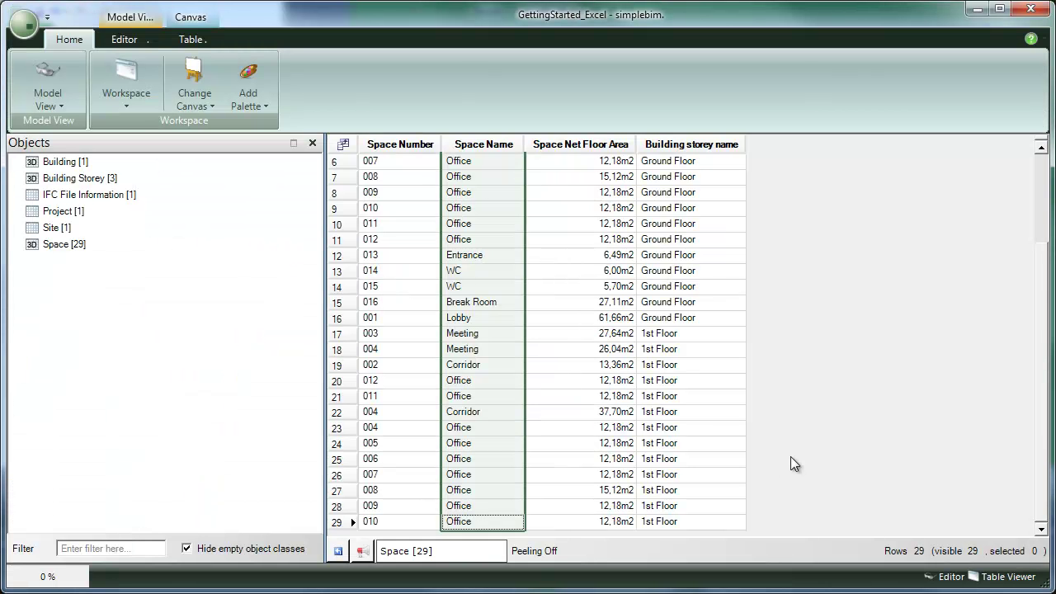